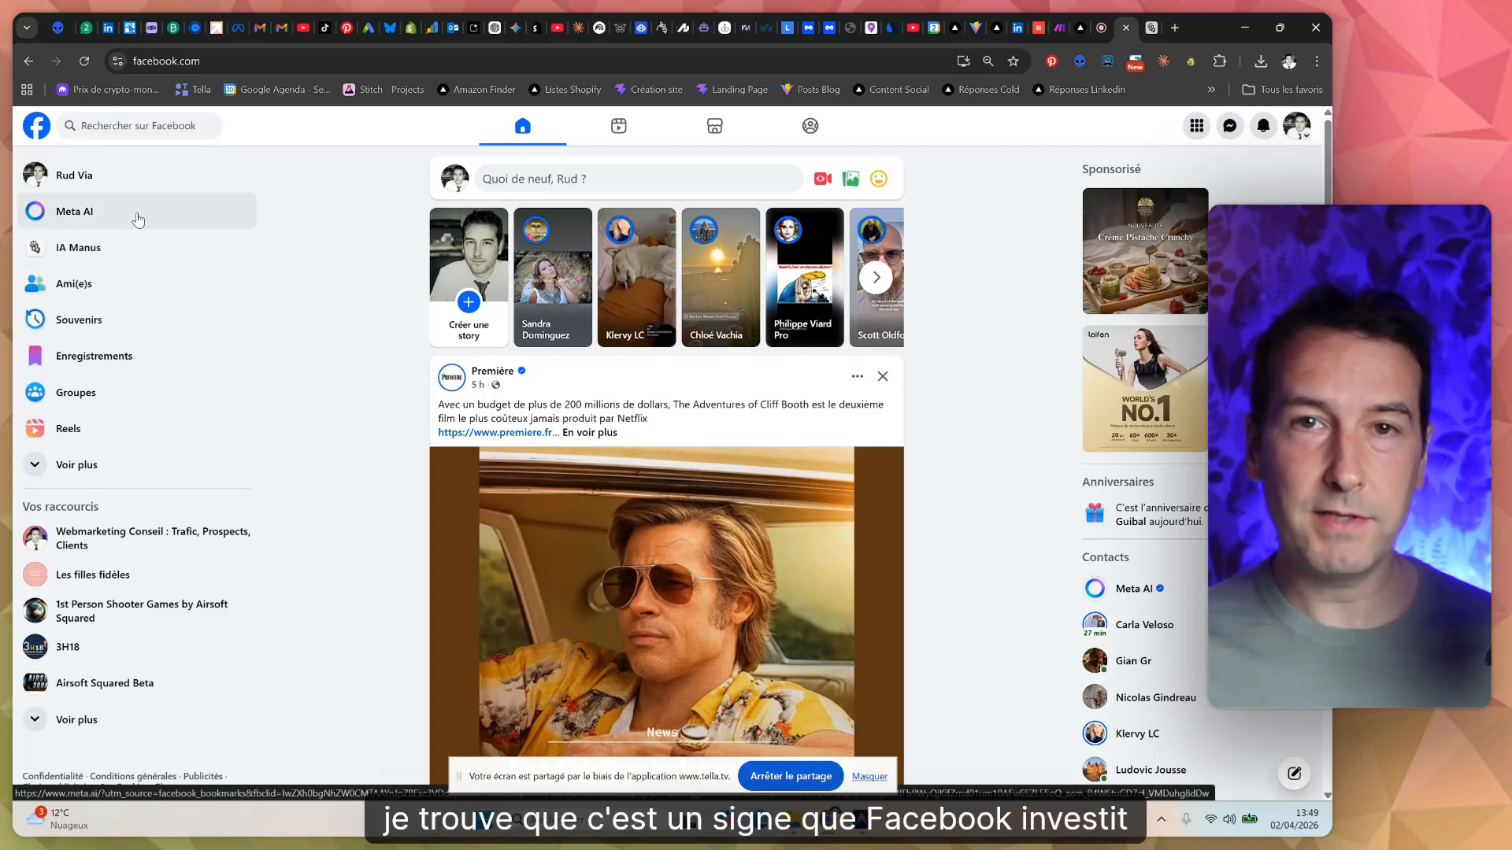
# Open the Manus start page through the IA Manus shortcut on the Facebook home page.
pyautogui.click(1151, 25)
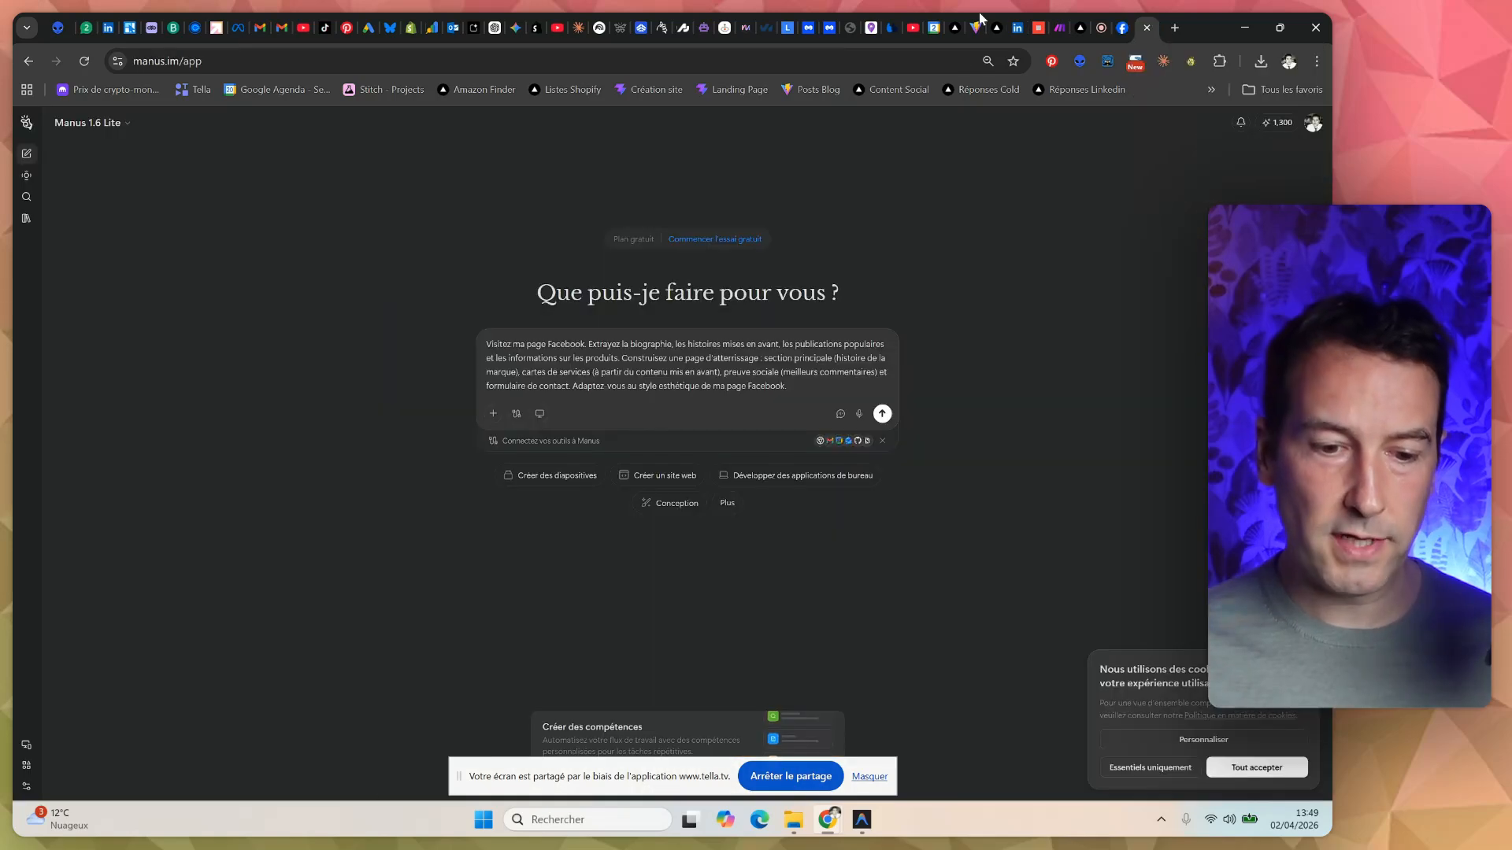
pyautogui.click(1123, 27)
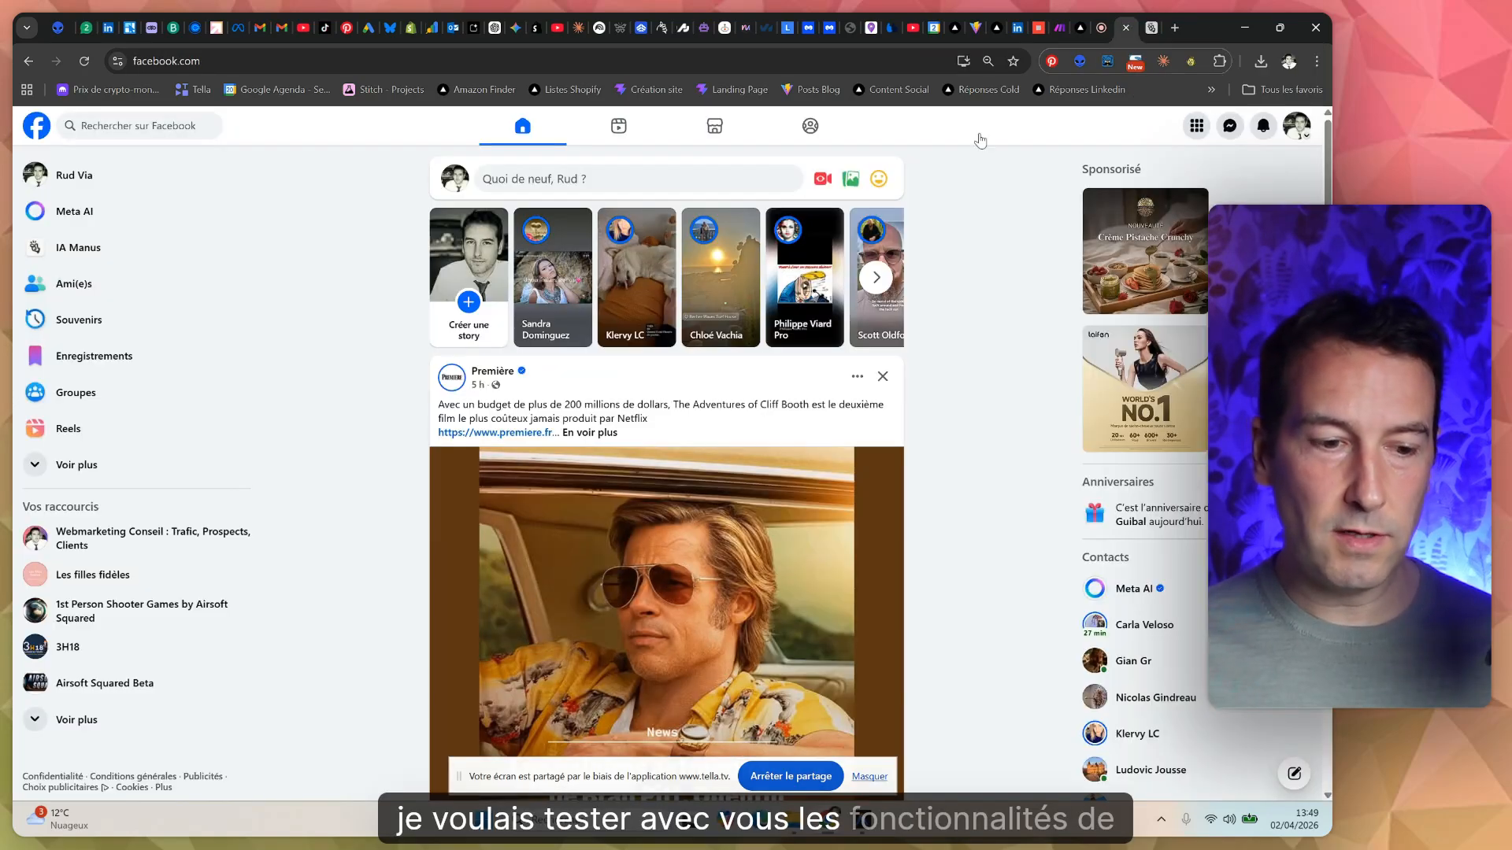
pyautogui.click(125, 260)
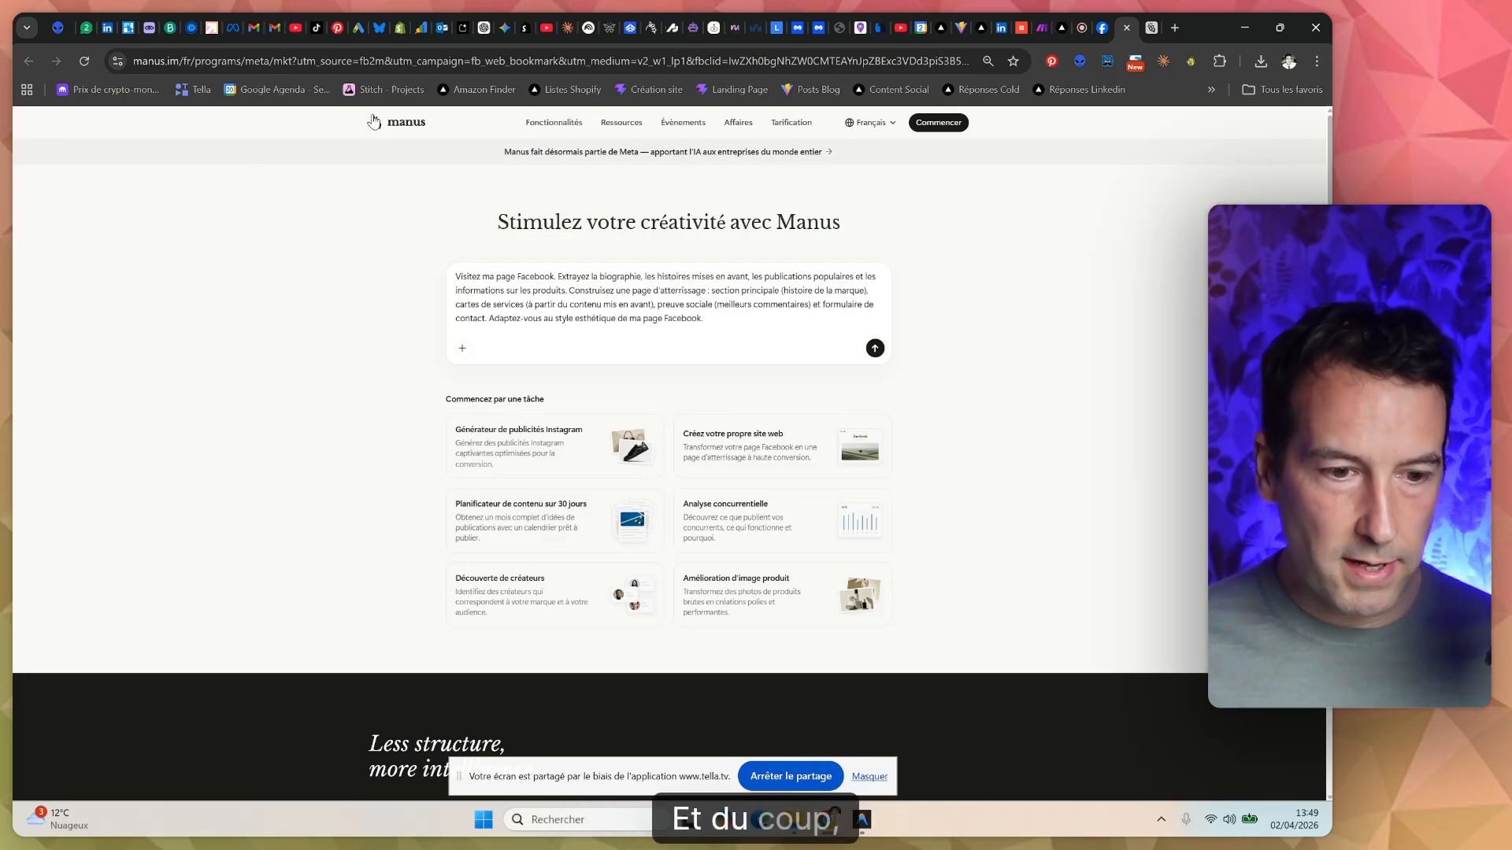
pyautogui.click(1090, 24)
pyautogui.click(1106, 21)
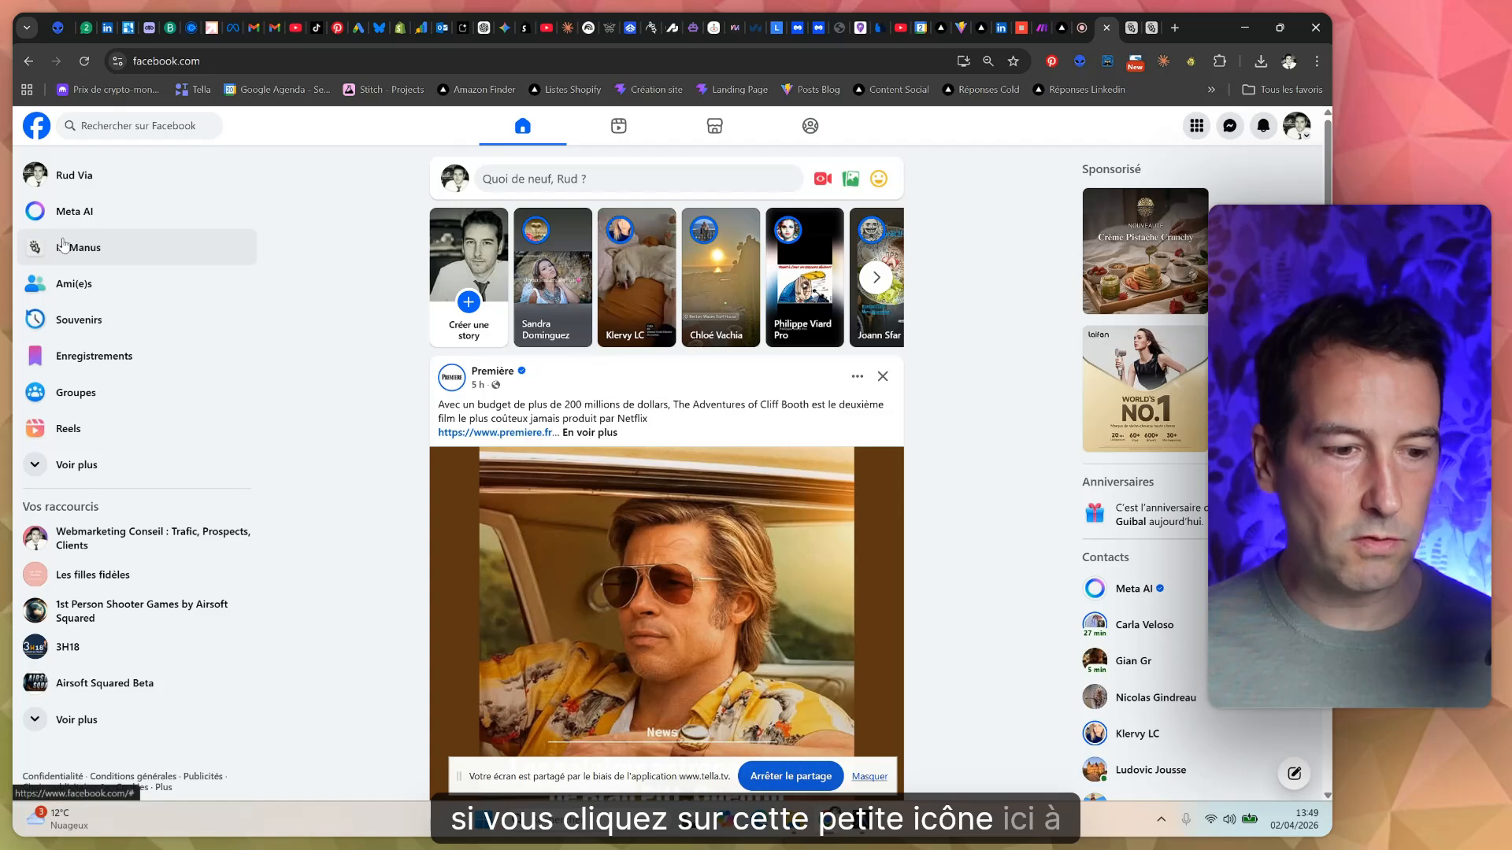
pyautogui.click(1131, 26)
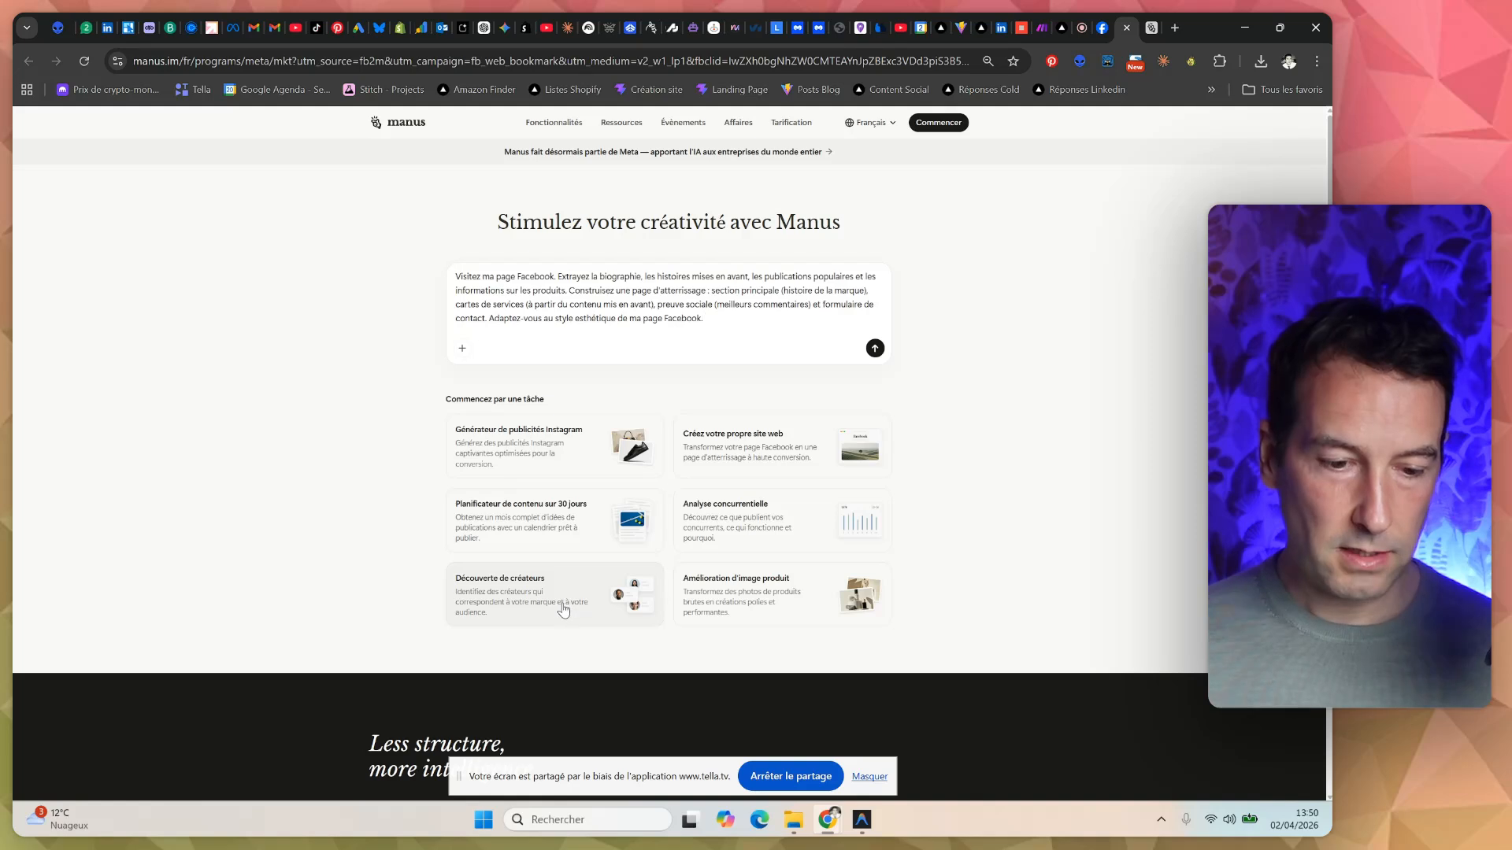
# Launch a Manus task from the "Découverte de créateurs" example prompt and accept all cookies.
pyautogui.click(508, 618)
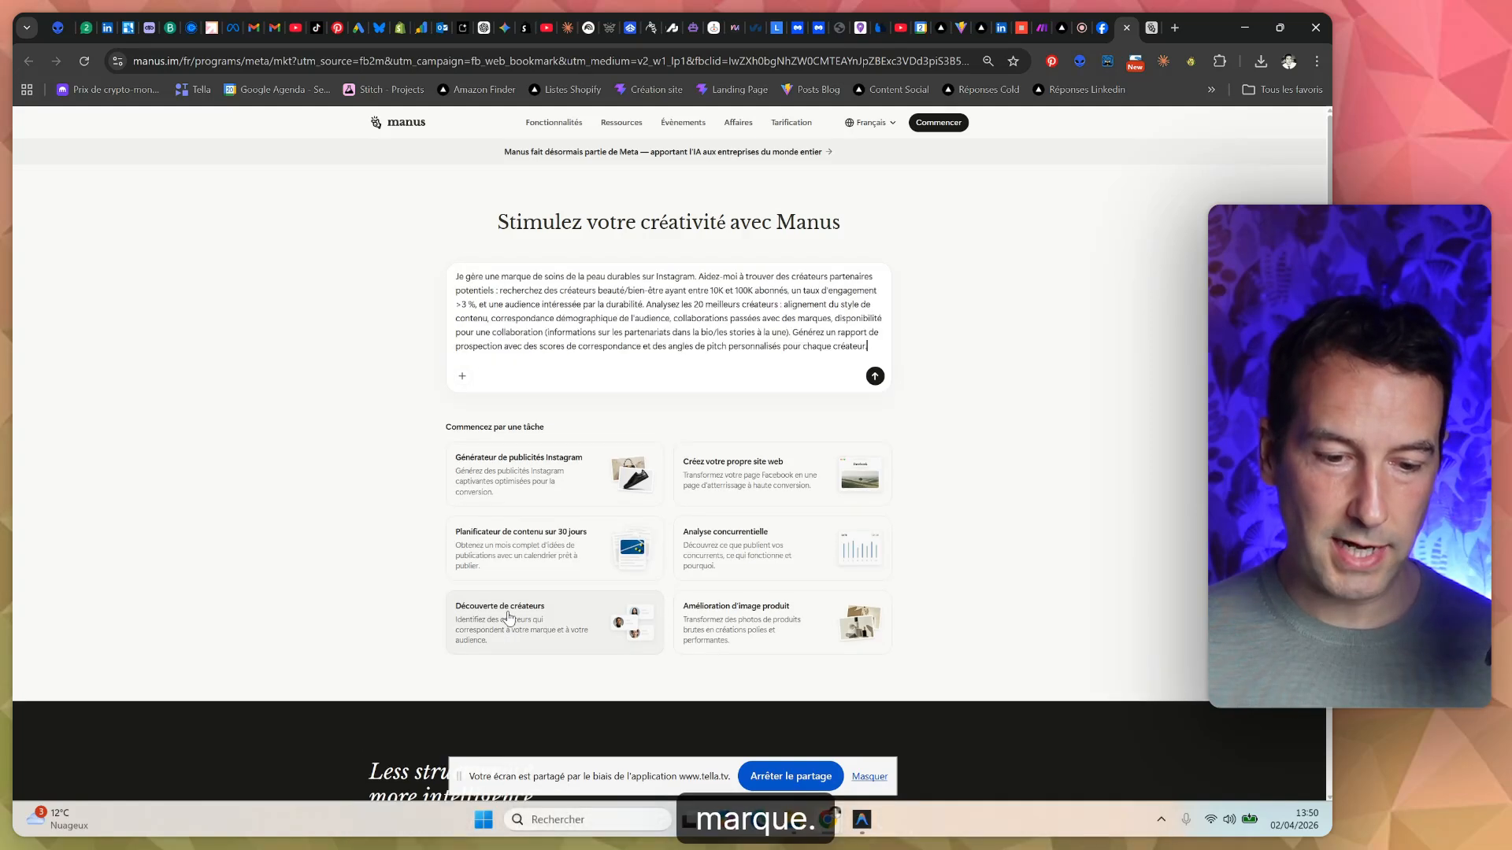
pyautogui.click(875, 377)
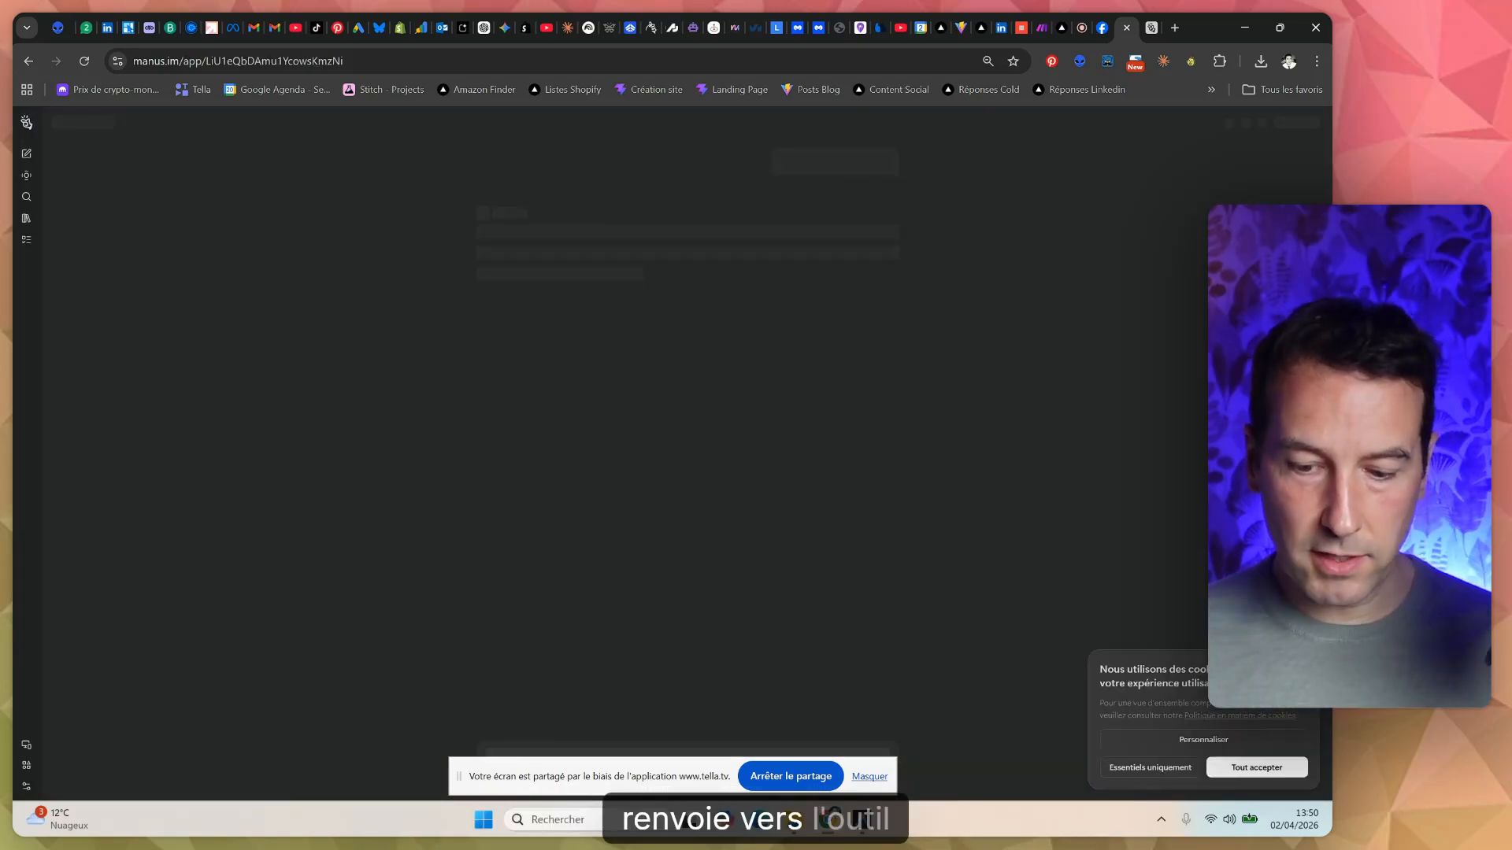
pyautogui.click(1262, 762)
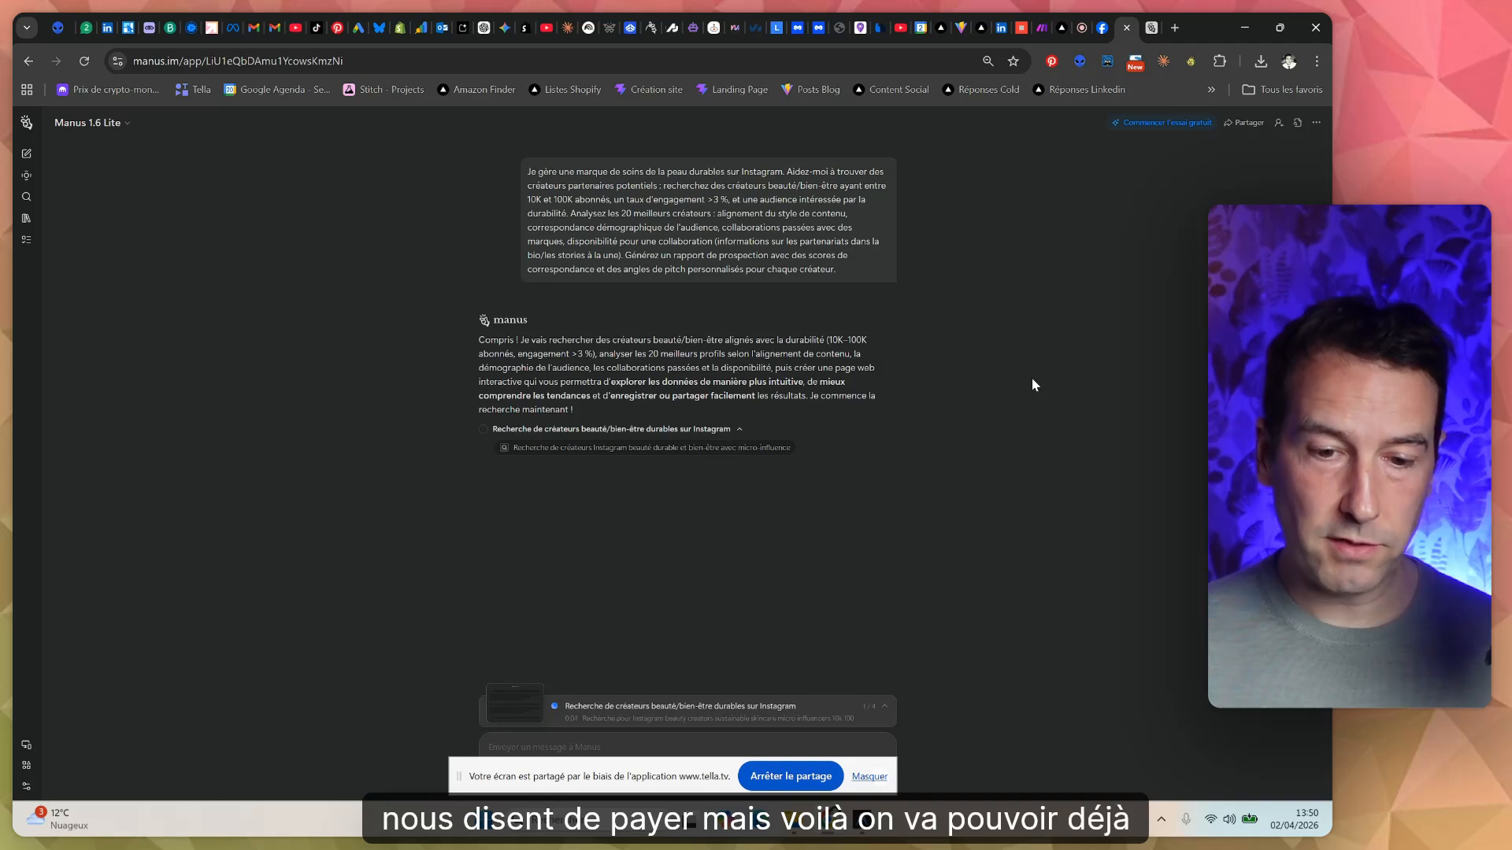
# Try to run the prefilled Facebook landing page prompt as a second Manus task, and close that page.
pyautogui.click(1151, 28)
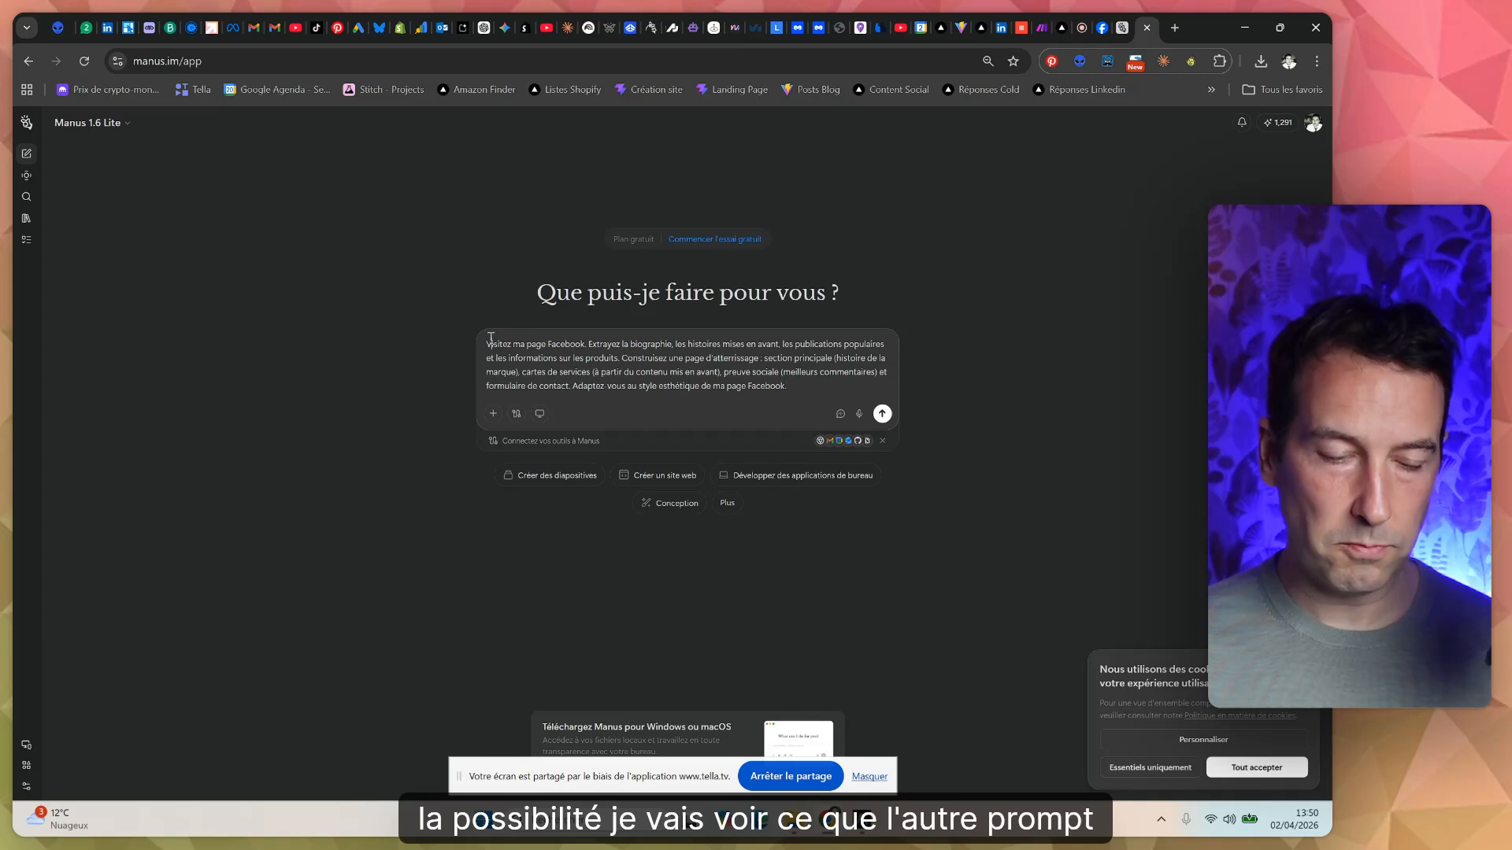
pyautogui.moveTo(488, 344); pyautogui.dragTo(606, 353)
pyautogui.click(600, 344)
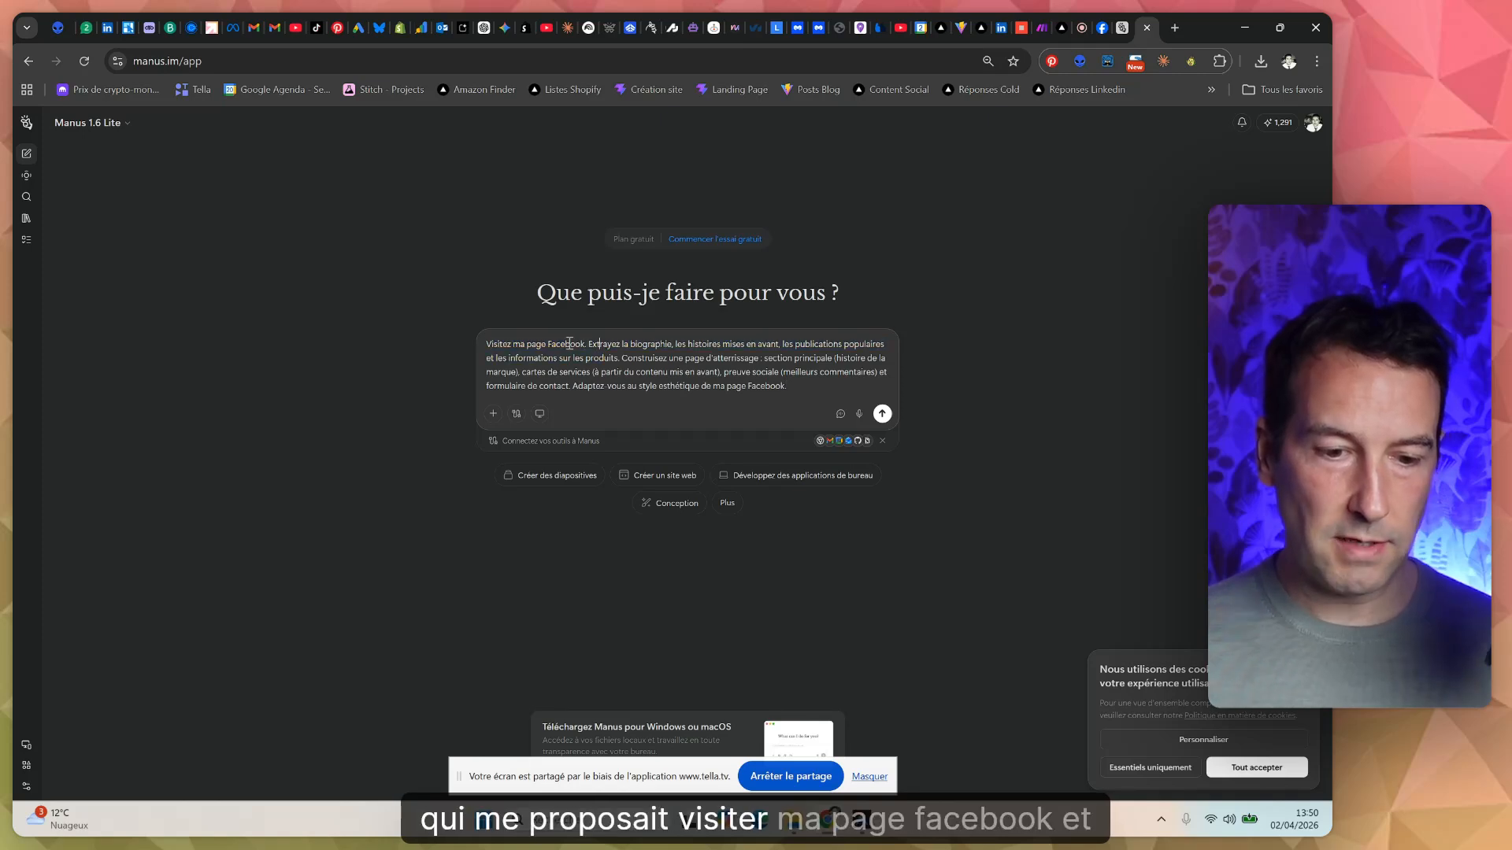
pyautogui.hotkey('ctrl', 'a')
pyautogui.click(882, 414)
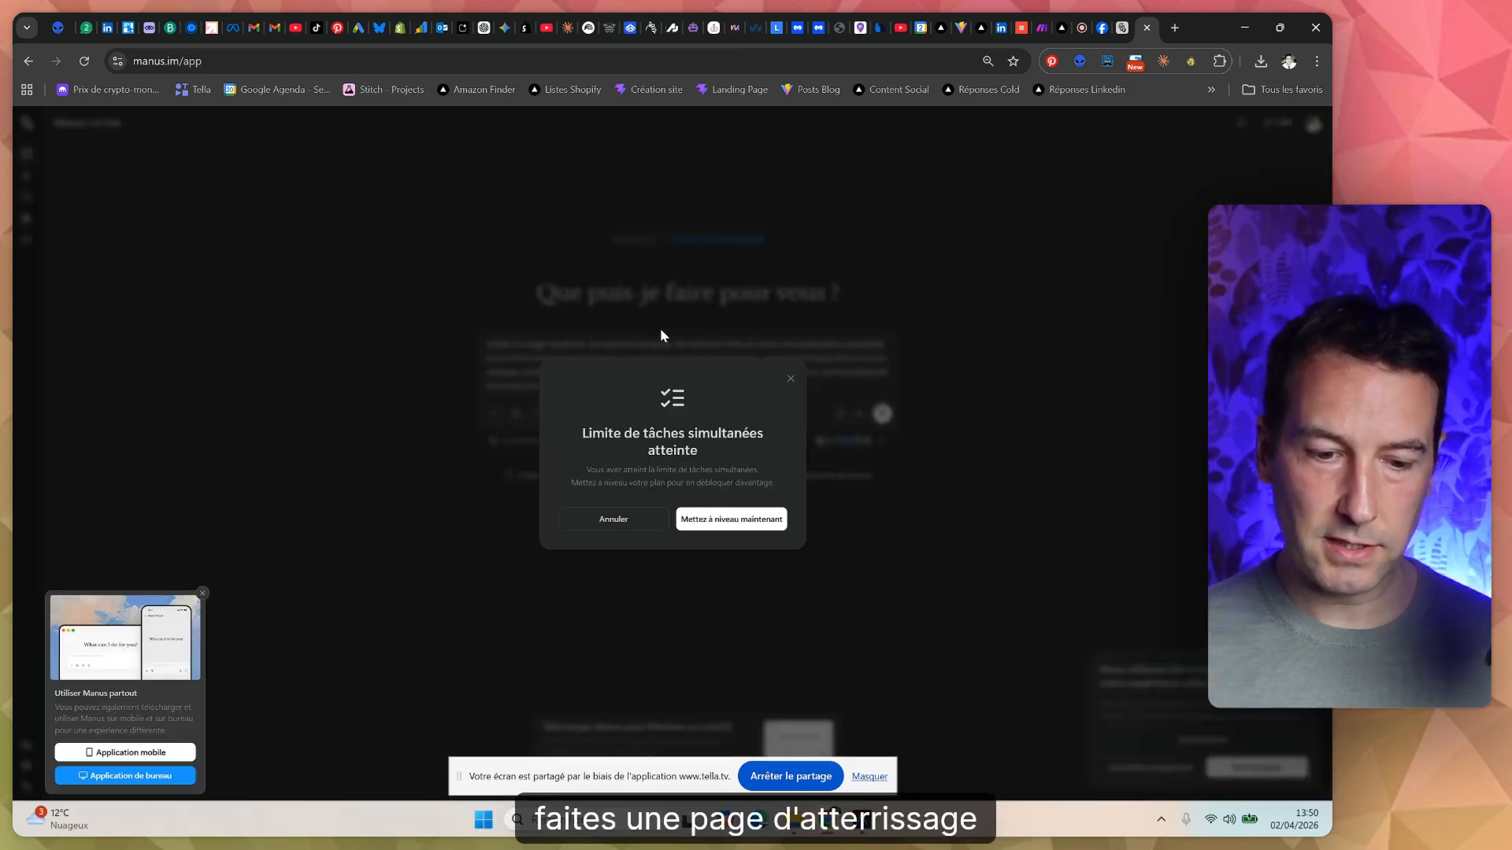
pyautogui.click(790, 379)
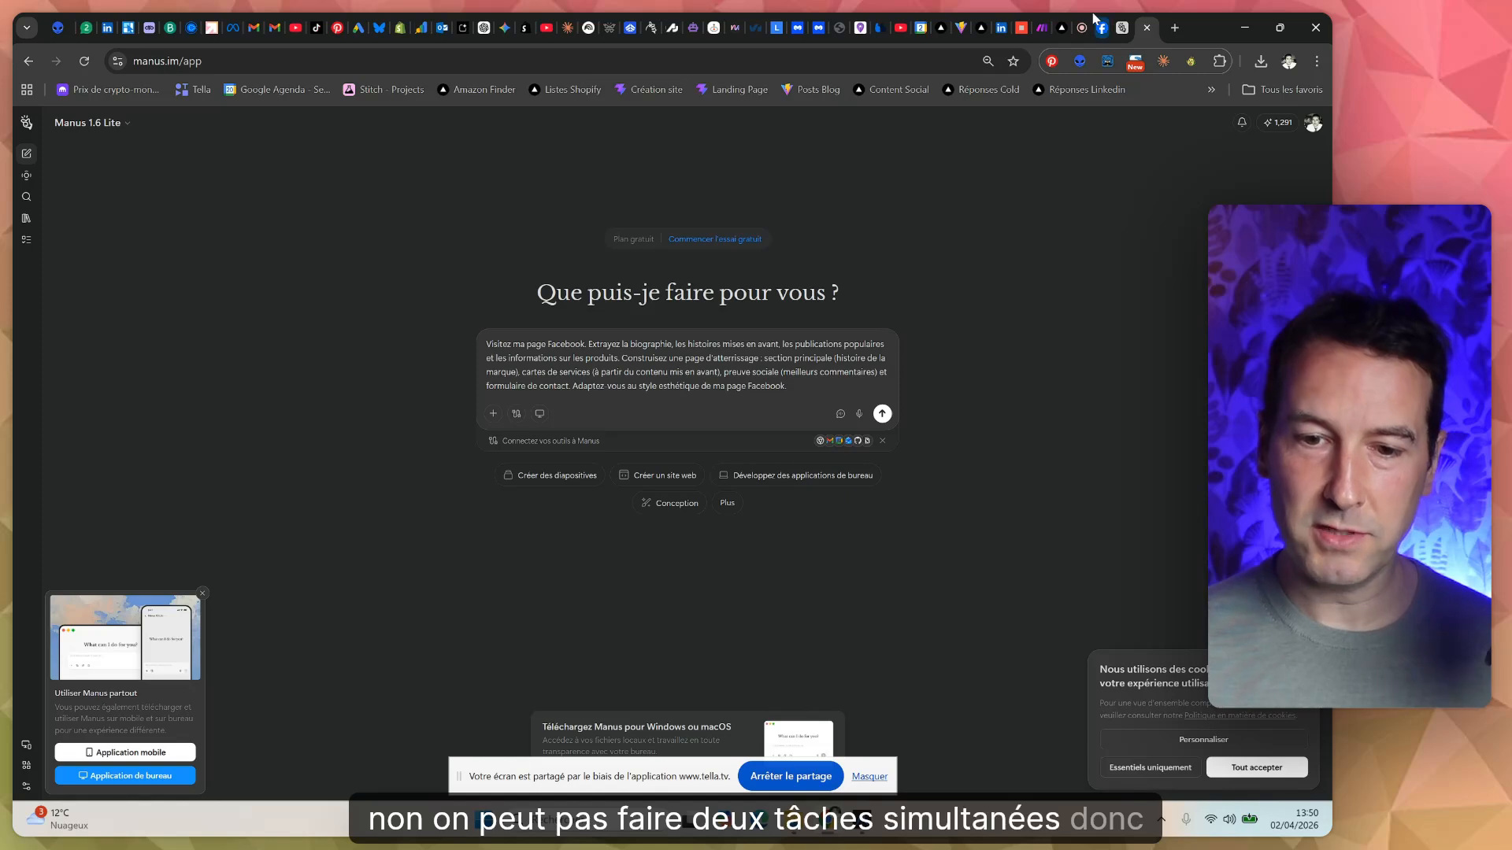
pyautogui.click(1147, 29)
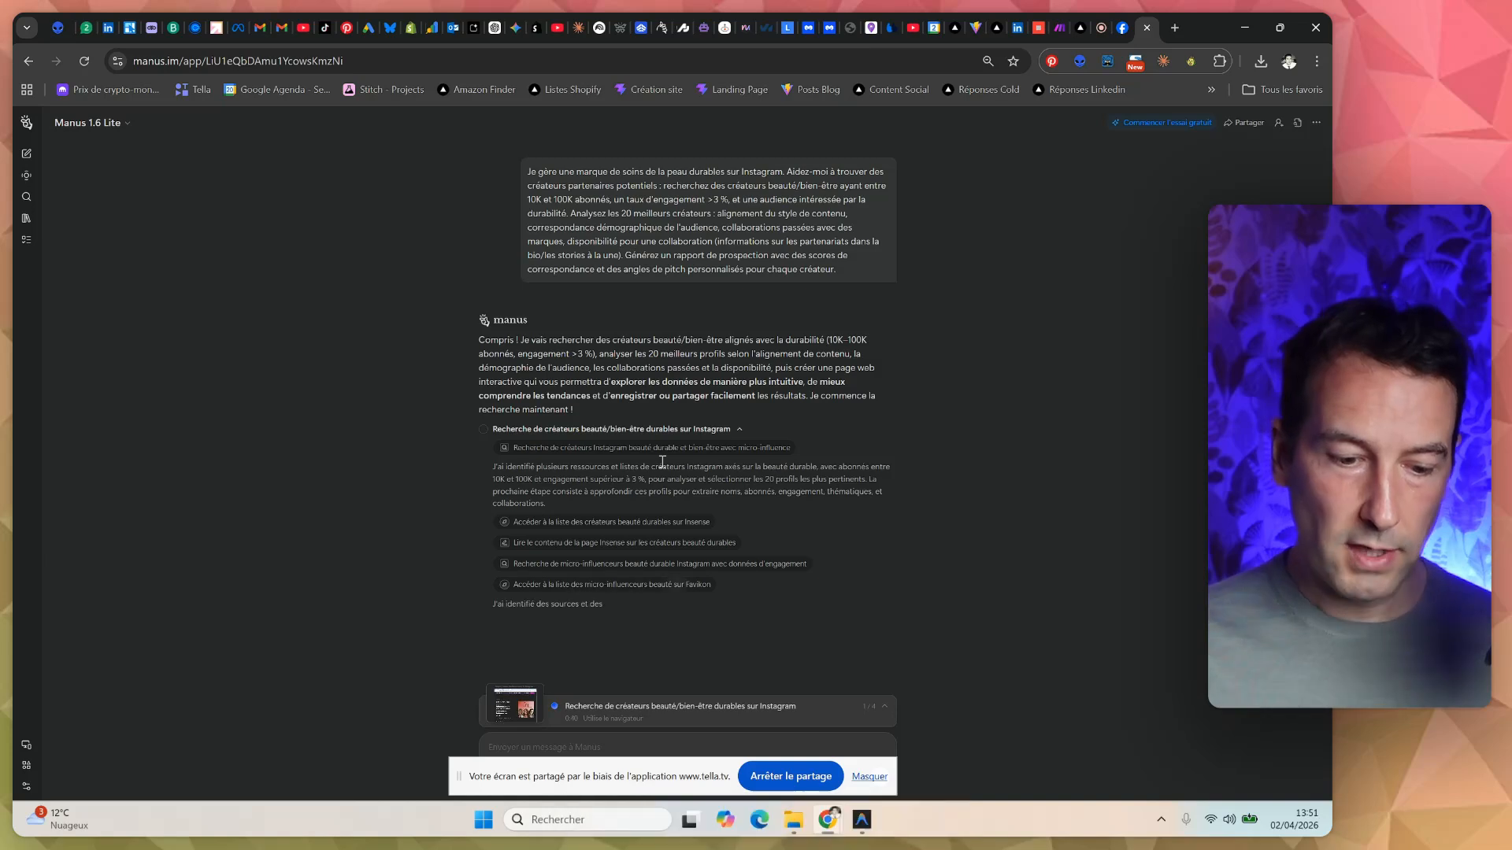
# Expand the running task's progress, show the Ordinateur de Manus view beside the chat, and enlarge the page.
pyautogui.click(617, 707)
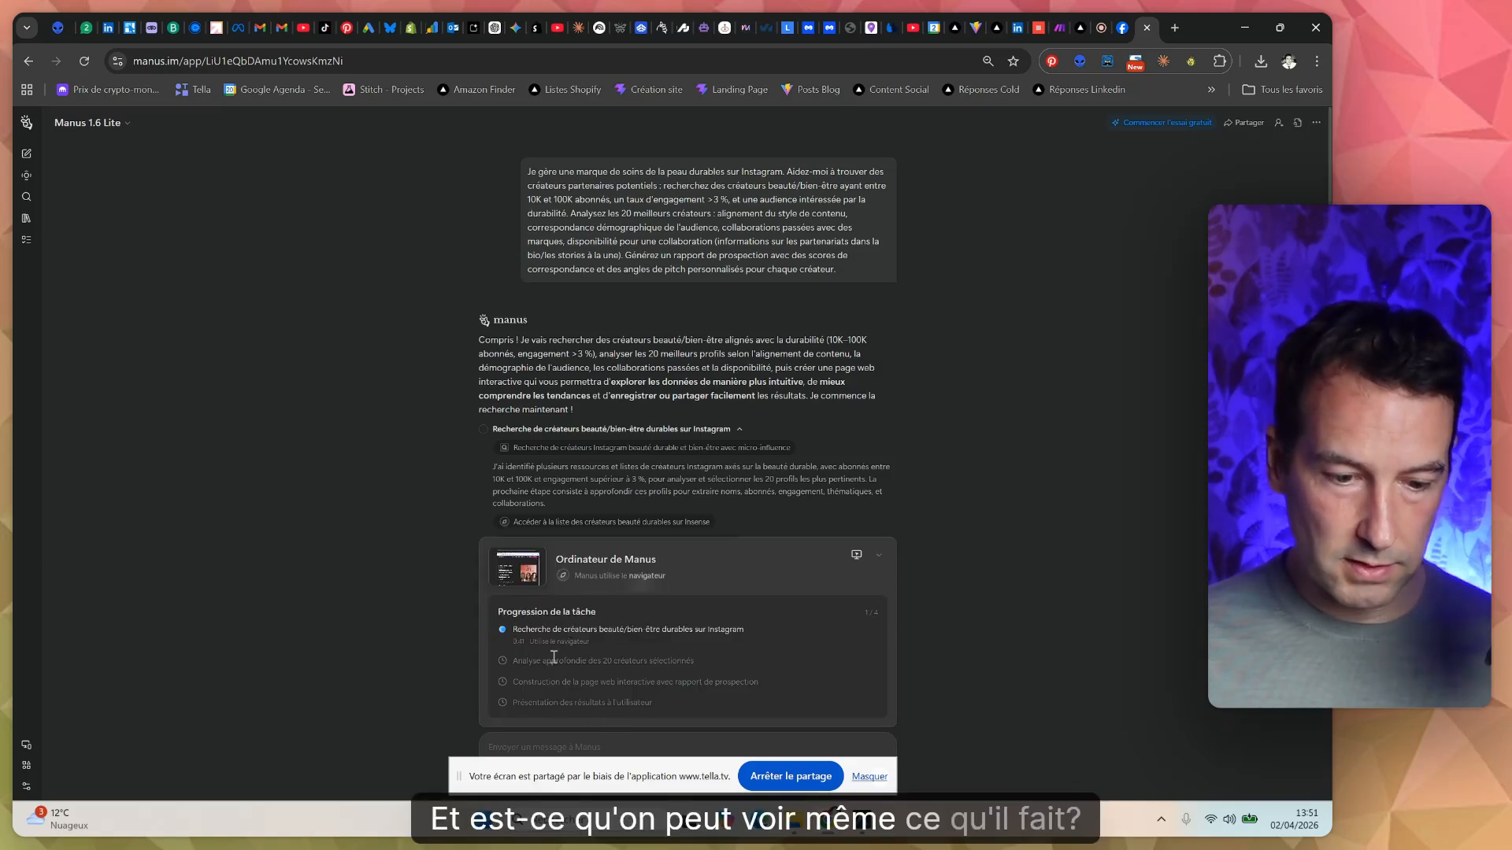
pyautogui.click(535, 576)
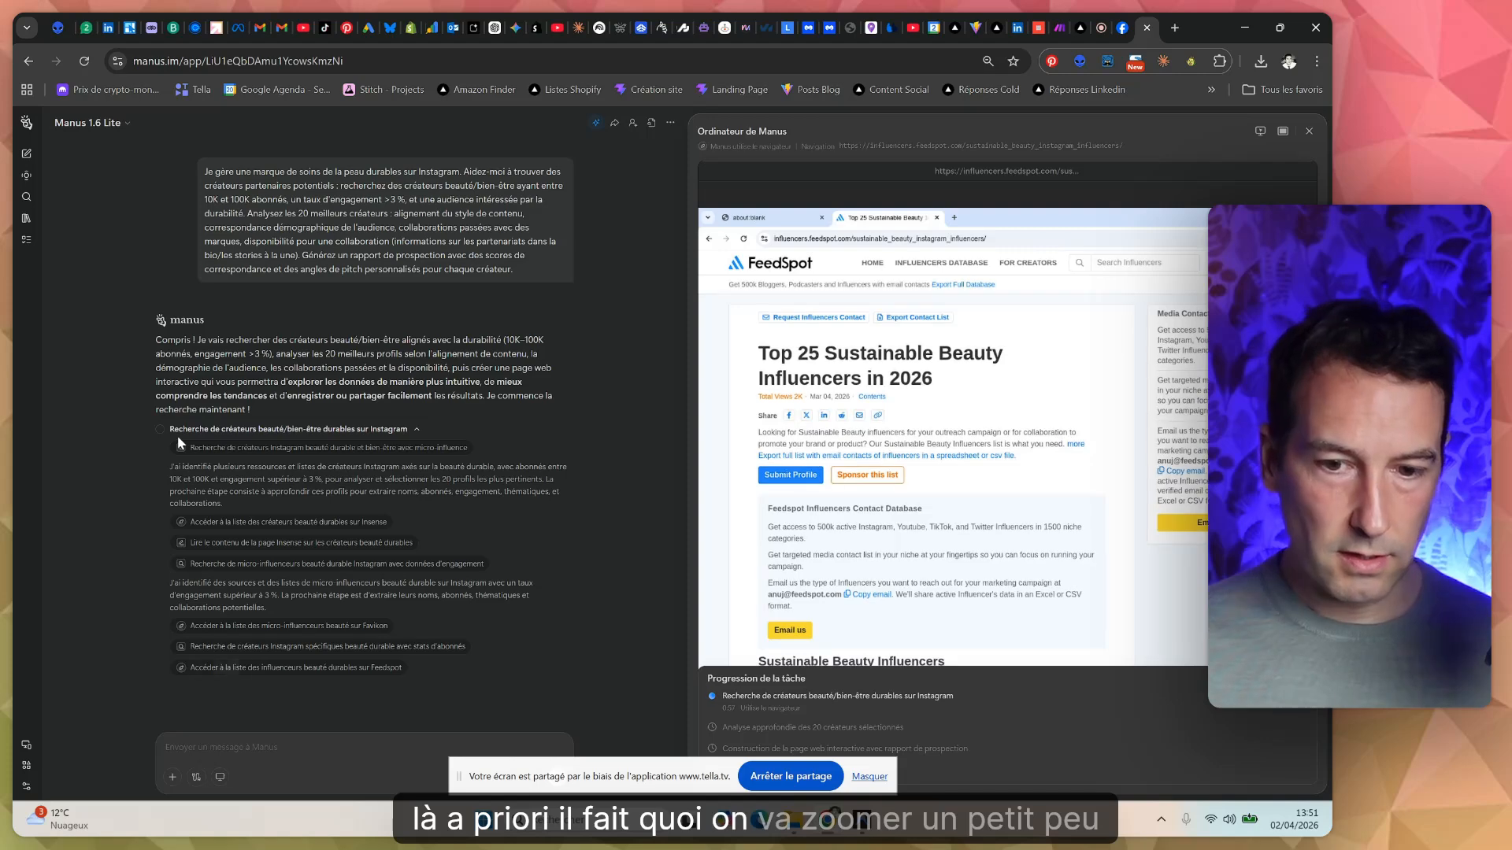
pyautogui.hotkey('ctrl', '+')
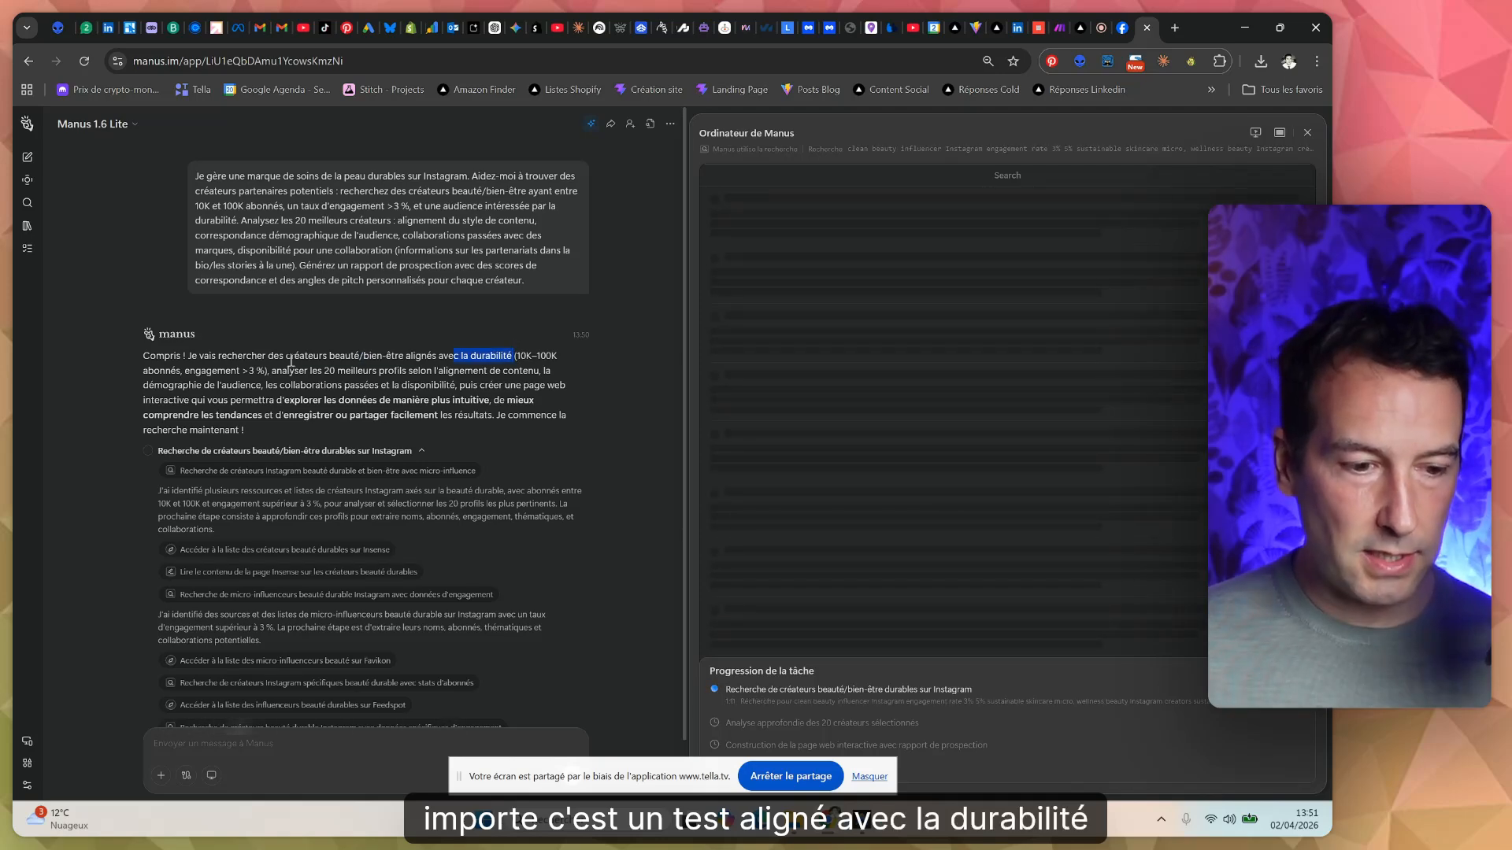
# Read through Manus's plan, its research log on sustainable beauty creators, and the original skincare brand prompt.
pyautogui.moveTo(291, 361); pyautogui.dragTo(200, 400)
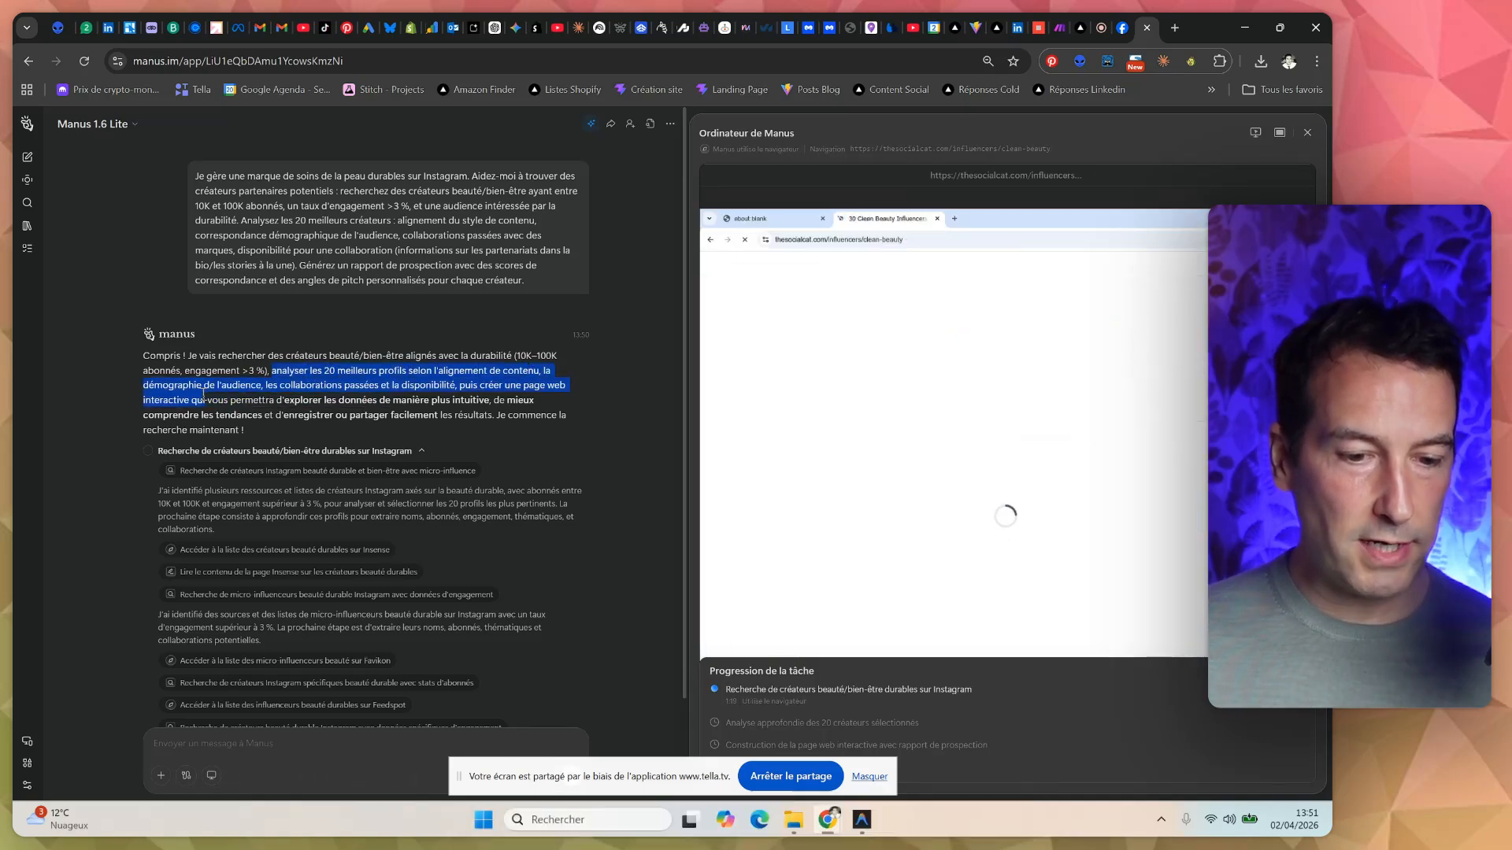
pyautogui.click(262, 379)
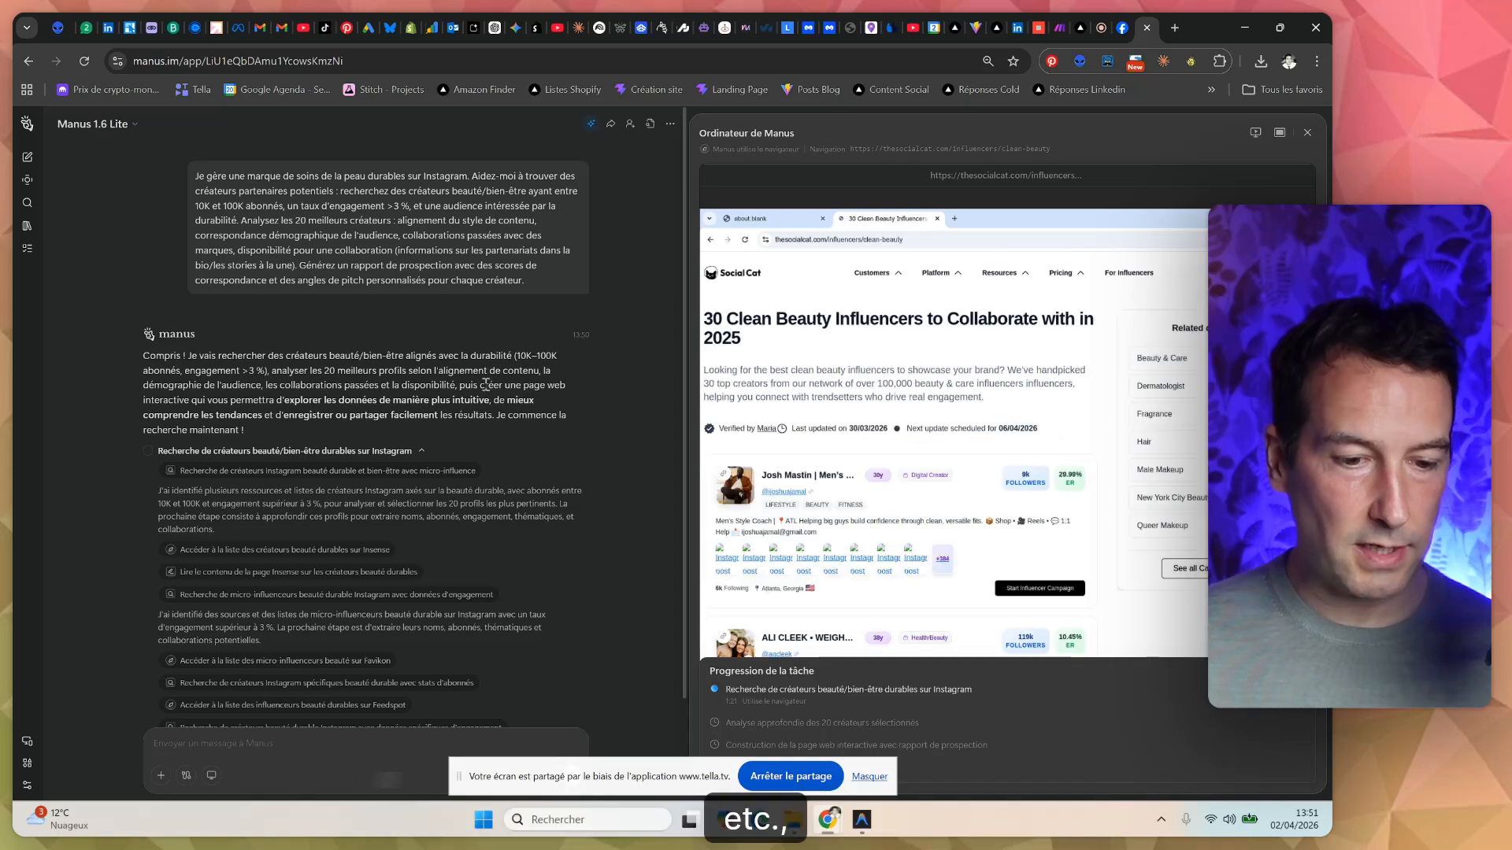
pyautogui.moveTo(462, 385); pyautogui.dragTo(354, 460)
pyautogui.scroll(-1, 200, 379)
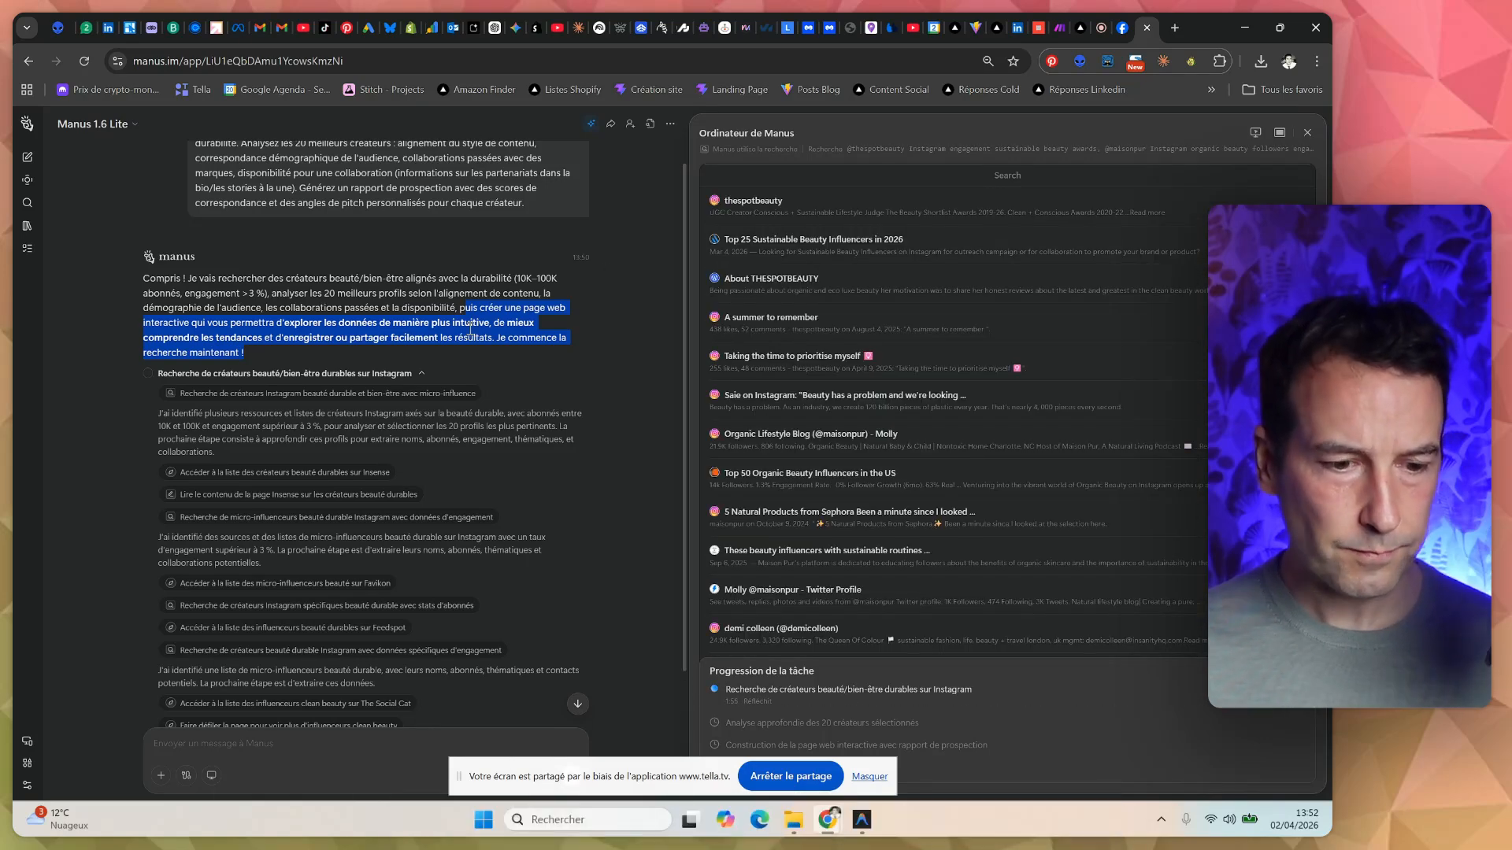
pyautogui.scroll(-3, 508, 385)
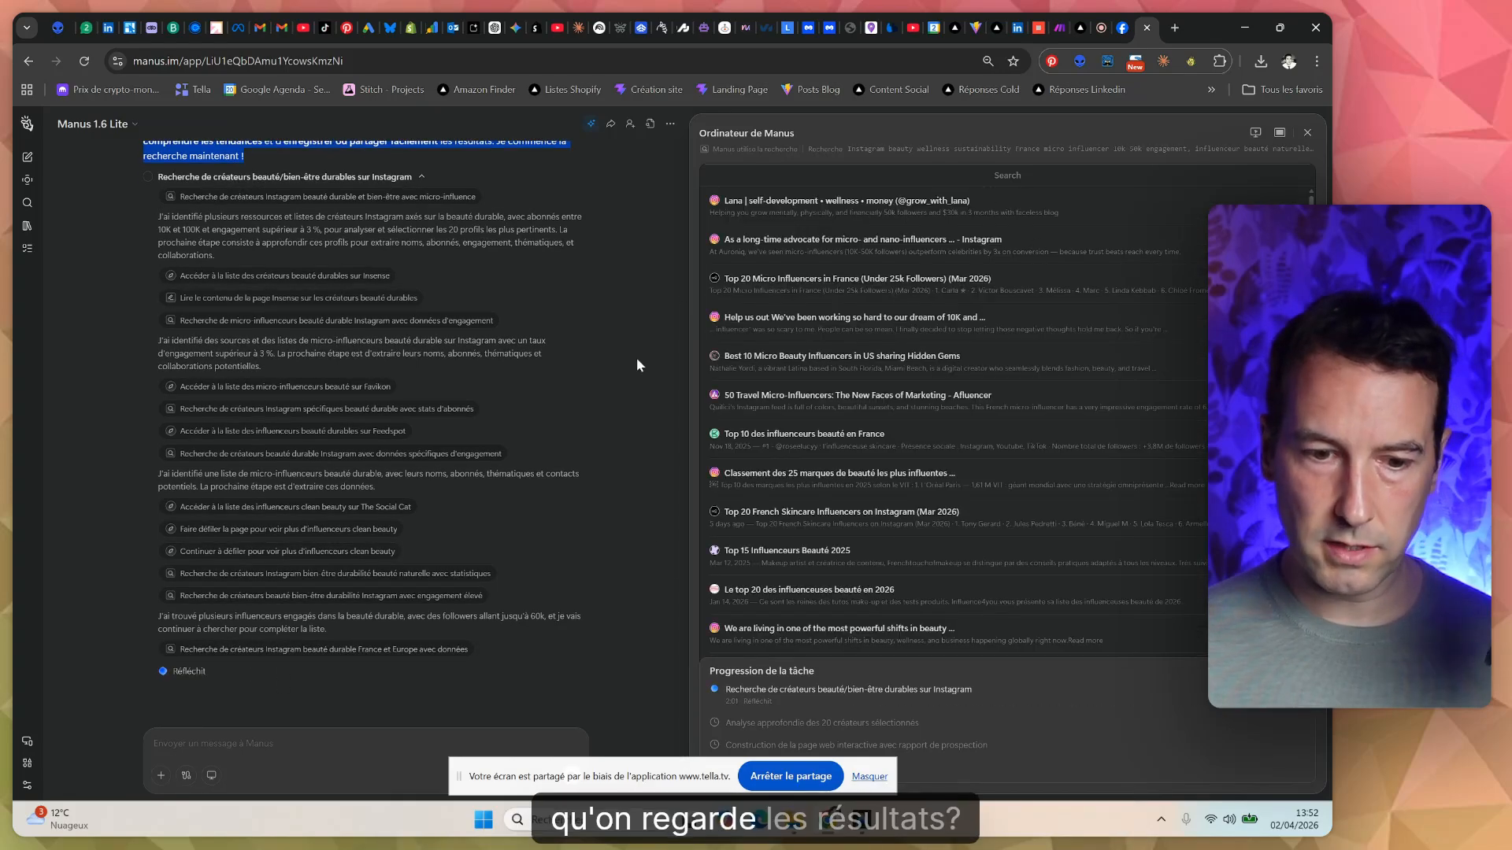
pyautogui.scroll(2, 192, 346)
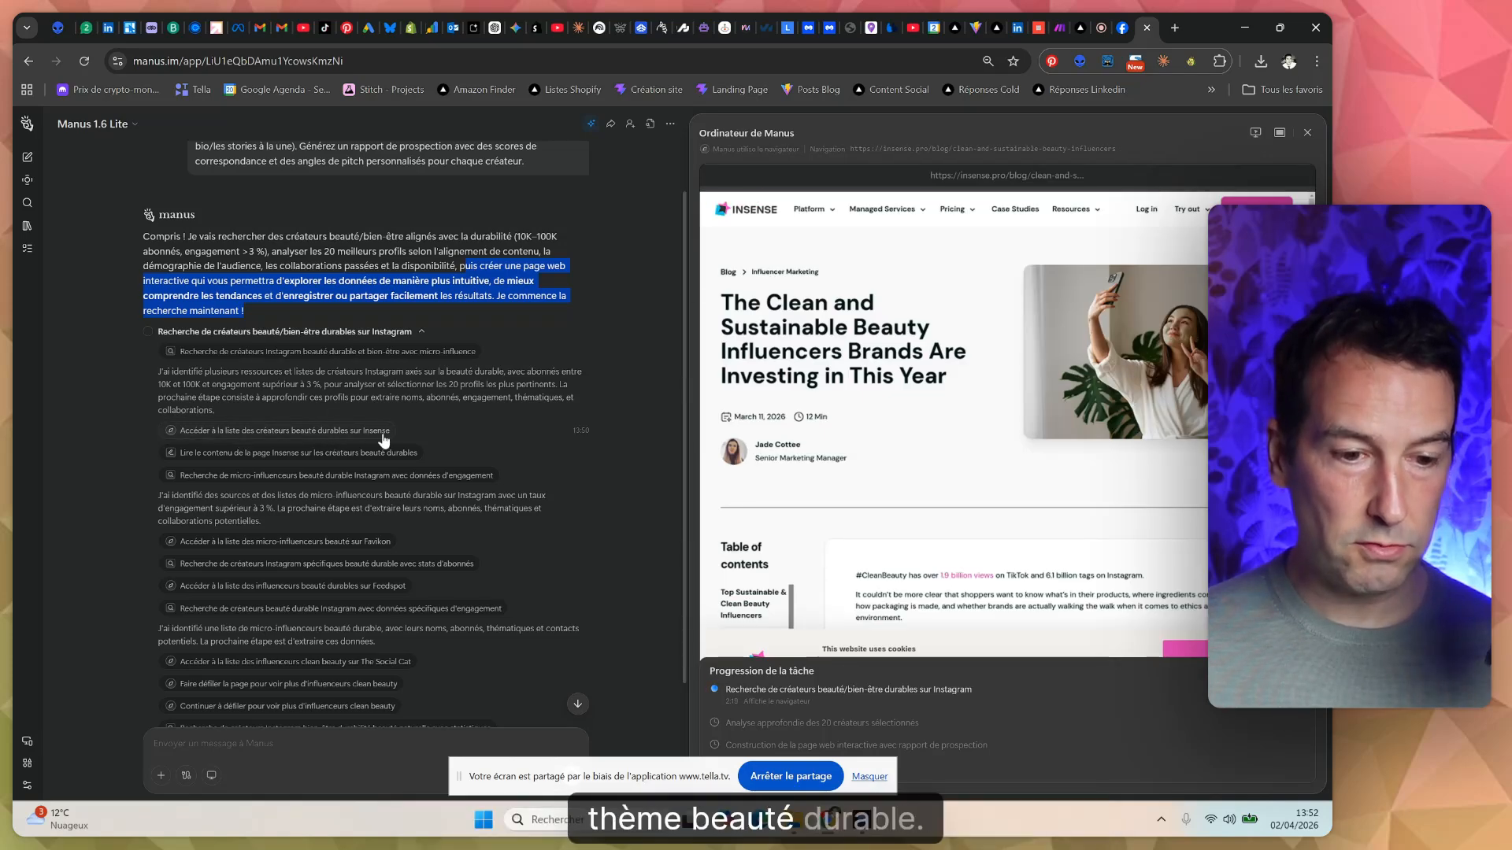
pyautogui.scroll(2, 265, 266)
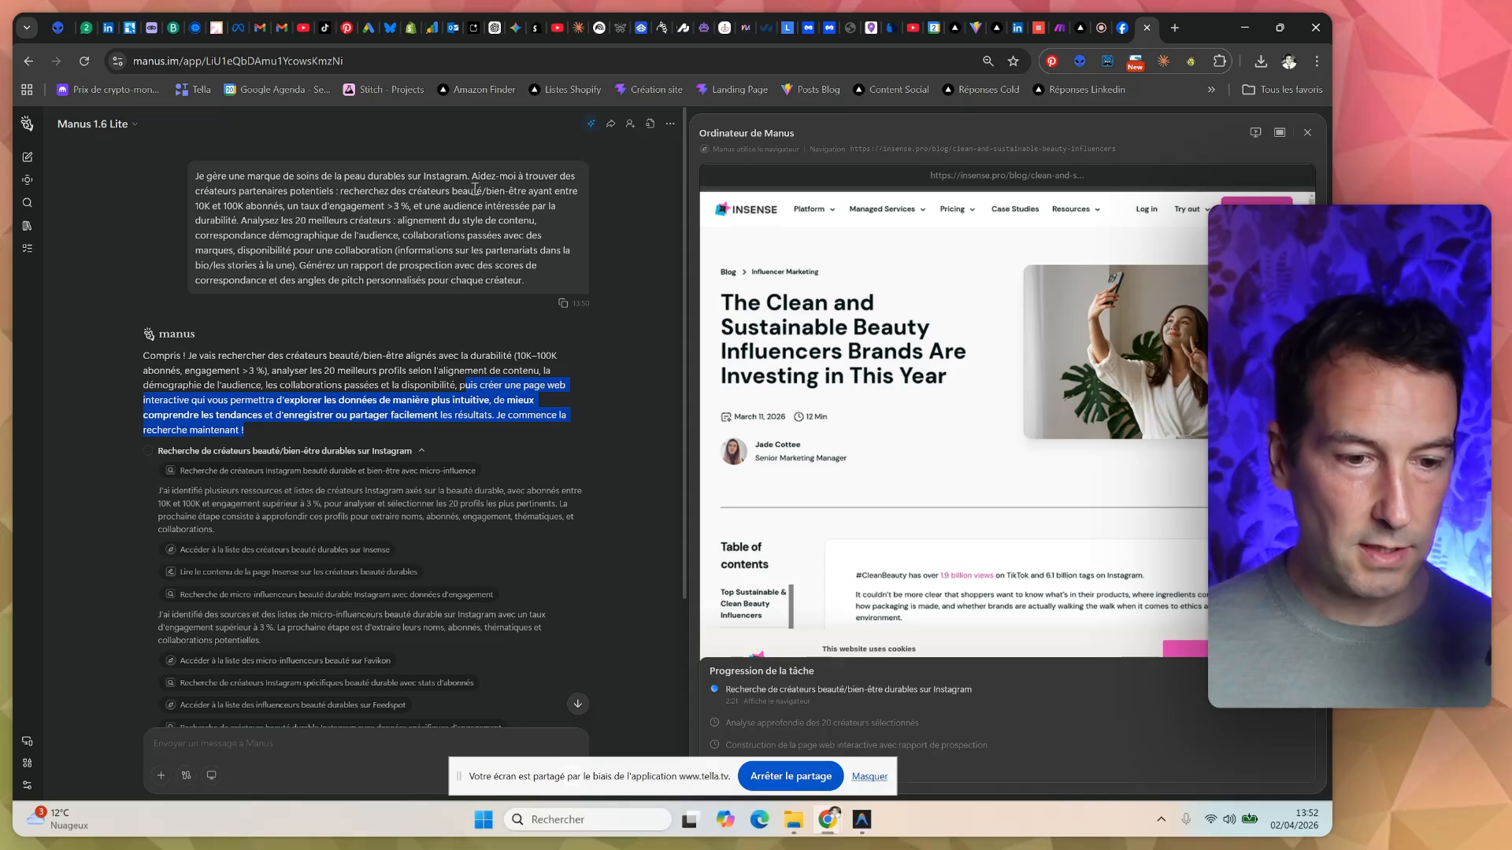
pyautogui.moveTo(270, 176); pyautogui.dragTo(459, 177)
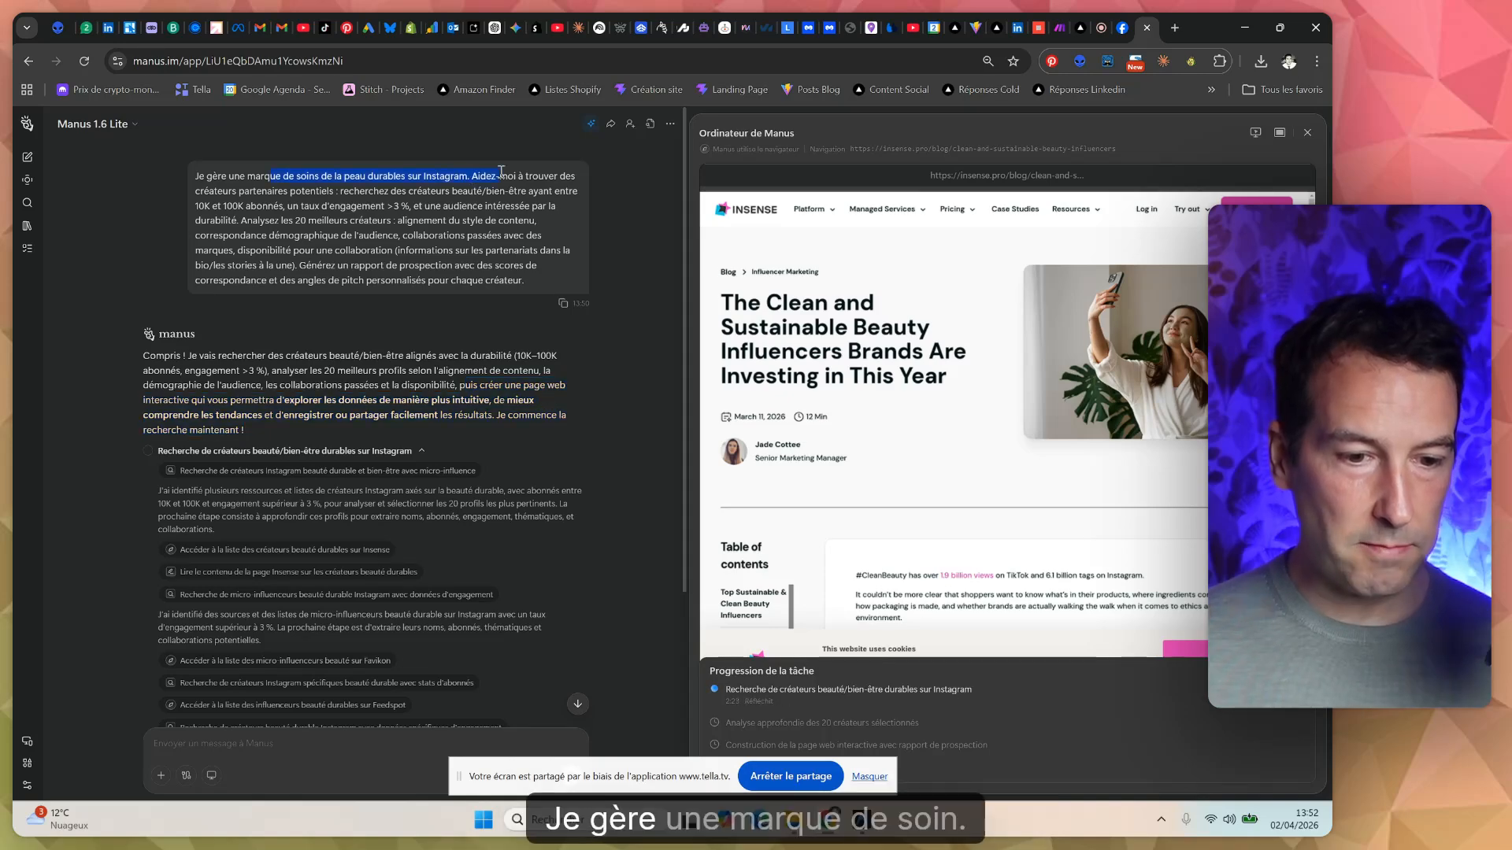
# Check the example tasks on the Manus start page reached from Facebook, and return to the running creator search.
pyautogui.click(1122, 27)
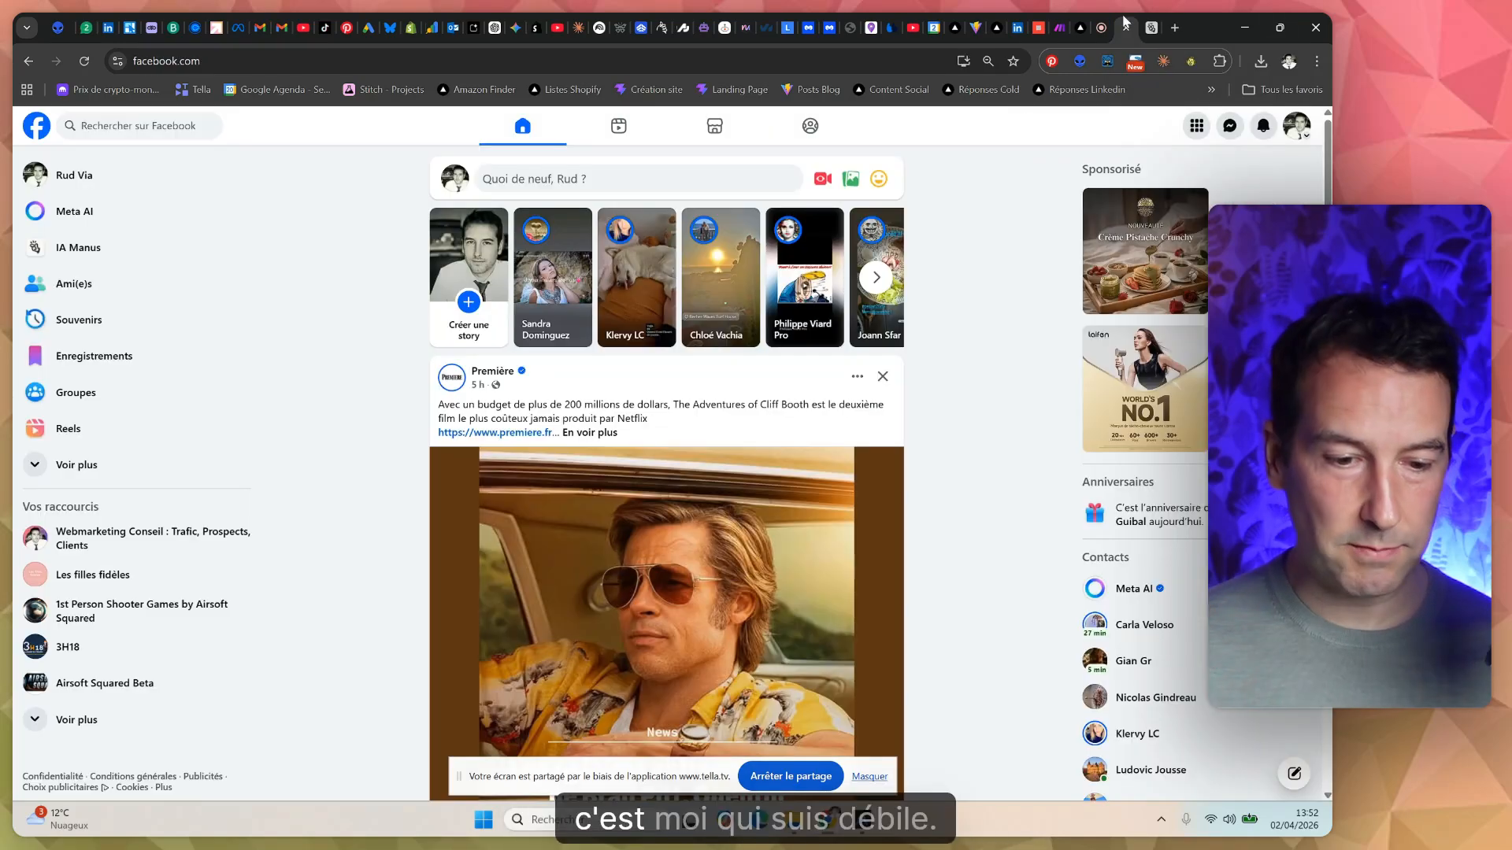
pyautogui.click(71, 249)
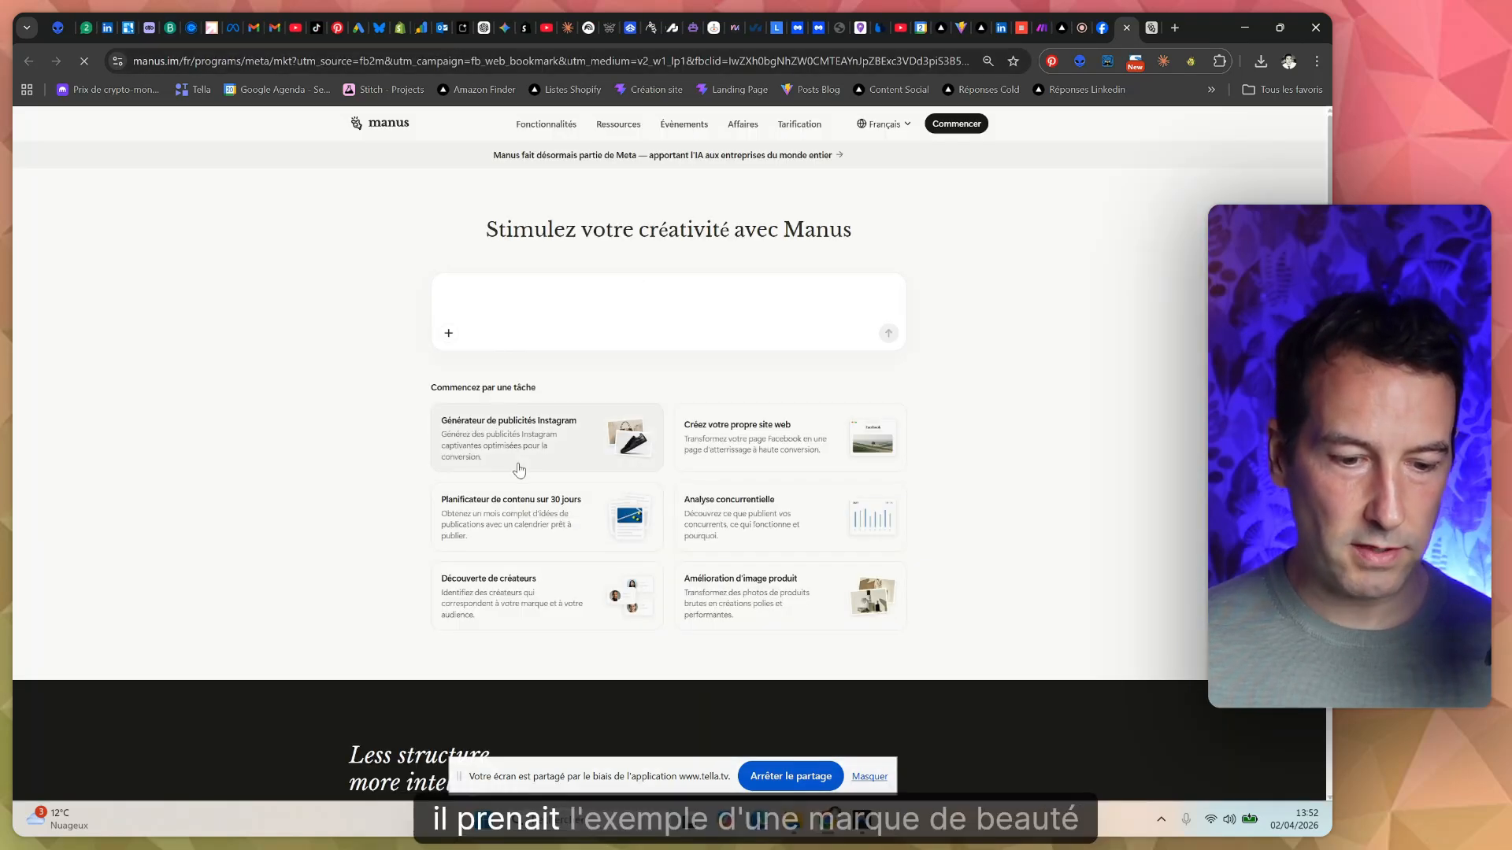
pyautogui.click(1151, 28)
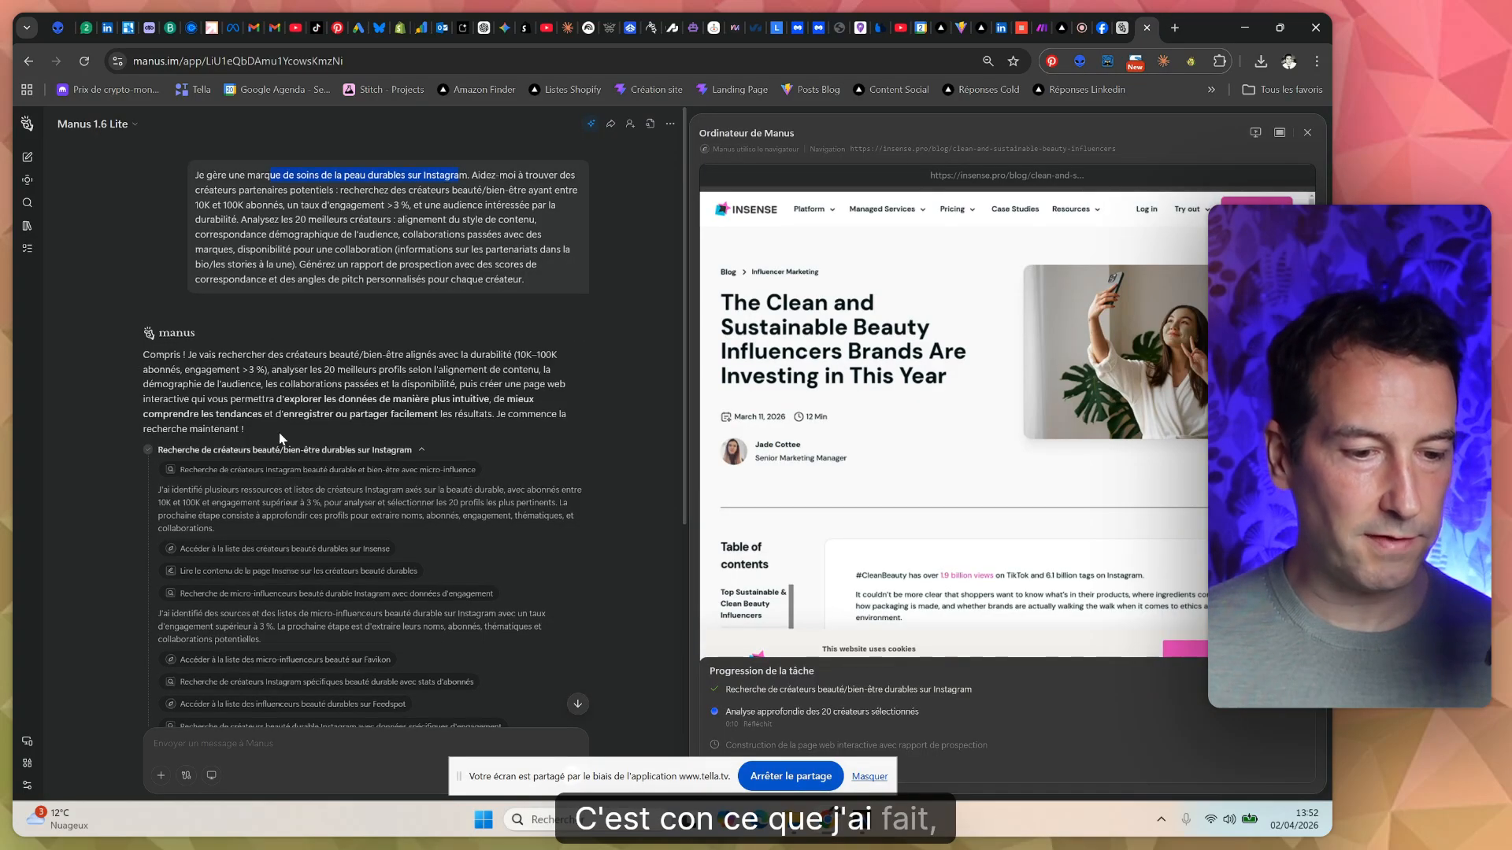
# Inspect the logged research actions in turn, from the Insense page content through the Favikon and Feedspot lists to the engagement data search.
pyautogui.scroll(-4, 271, 418)
pyautogui.click(200, 264)
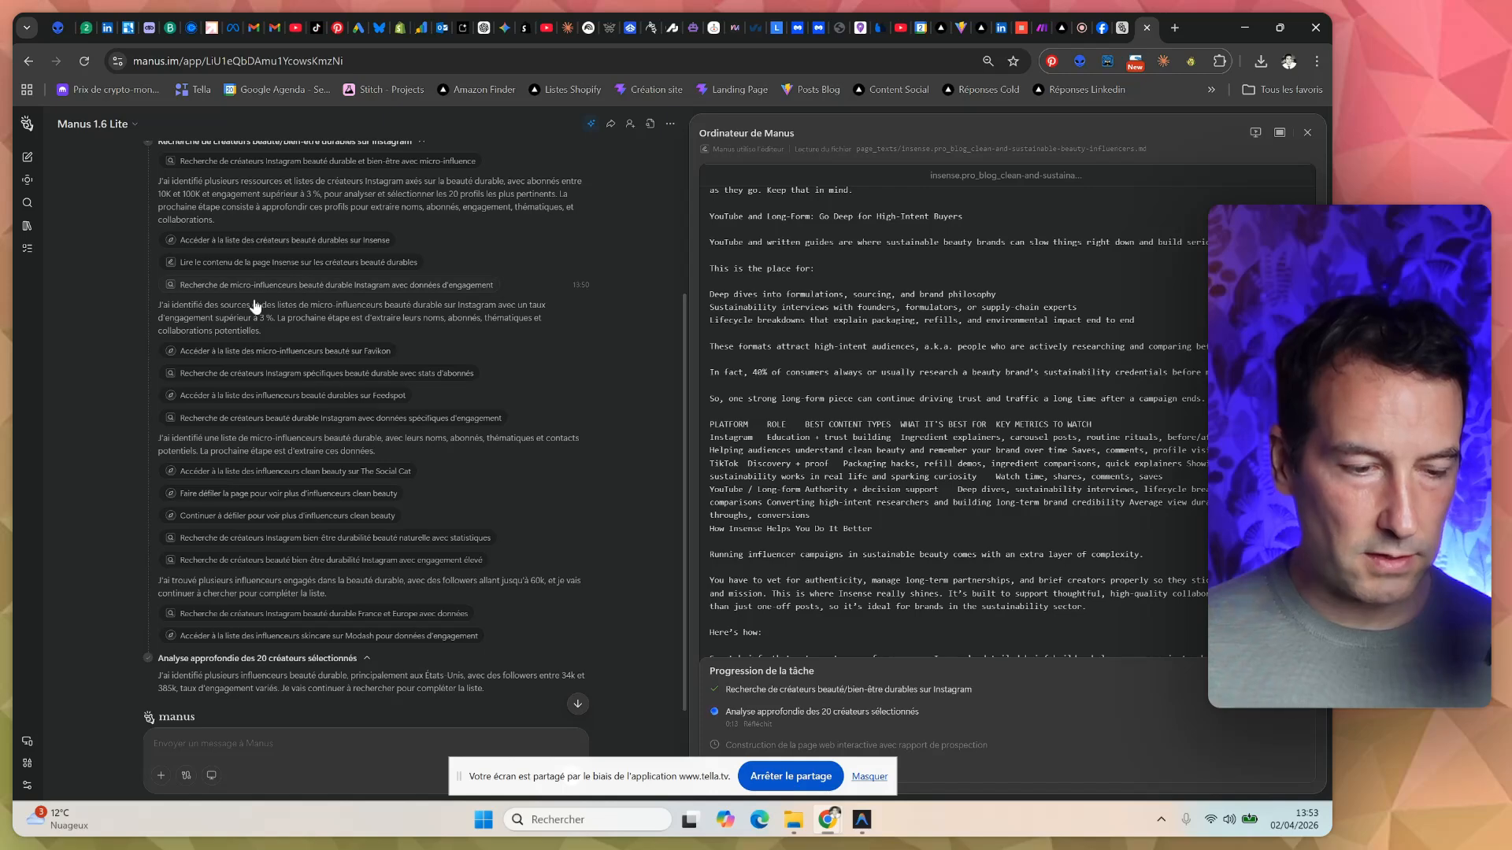
pyautogui.click(225, 290)
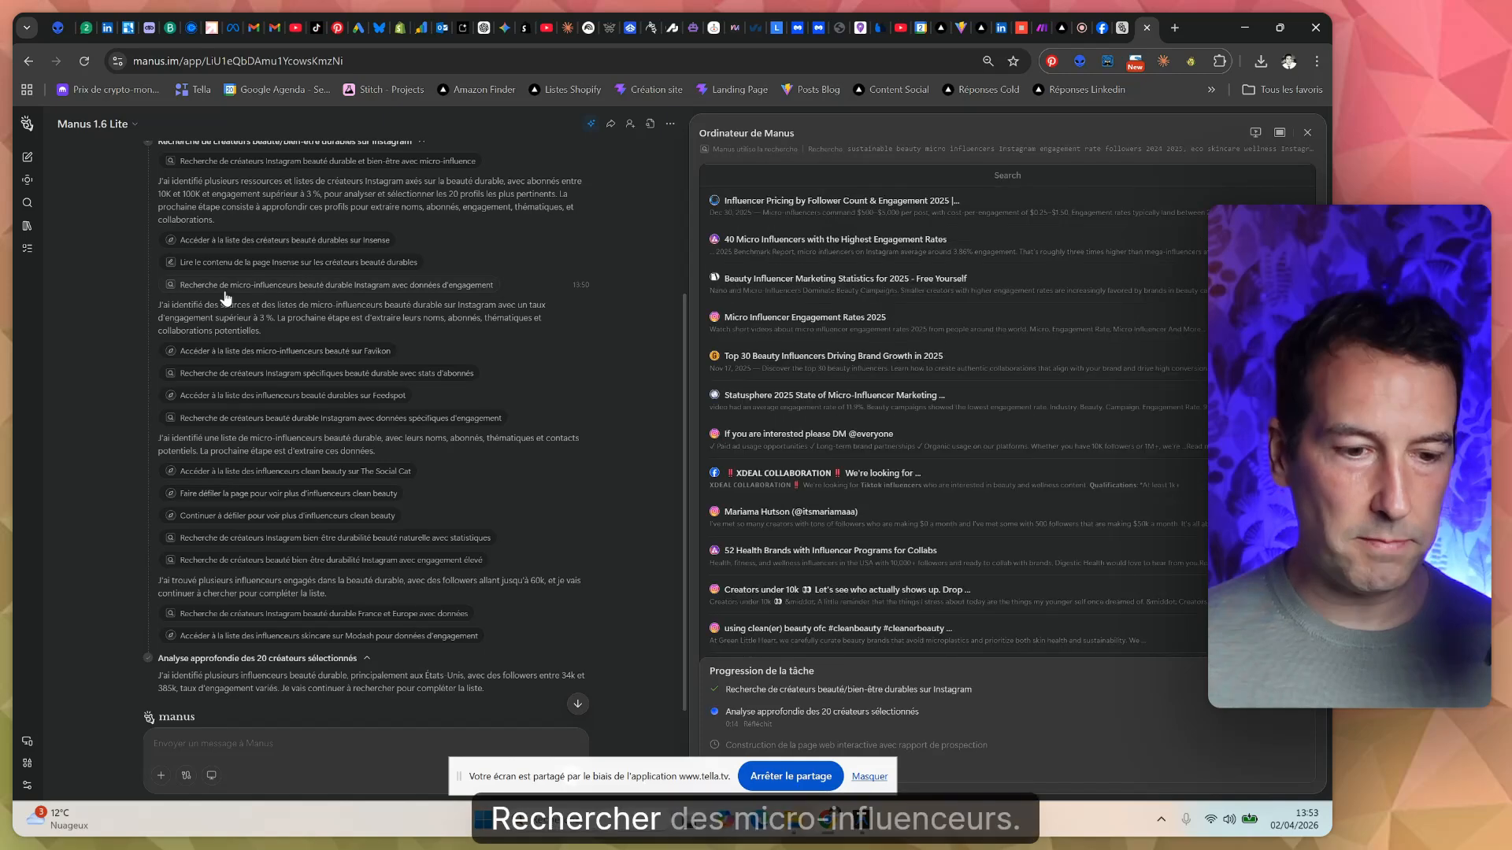
pyautogui.click(228, 356)
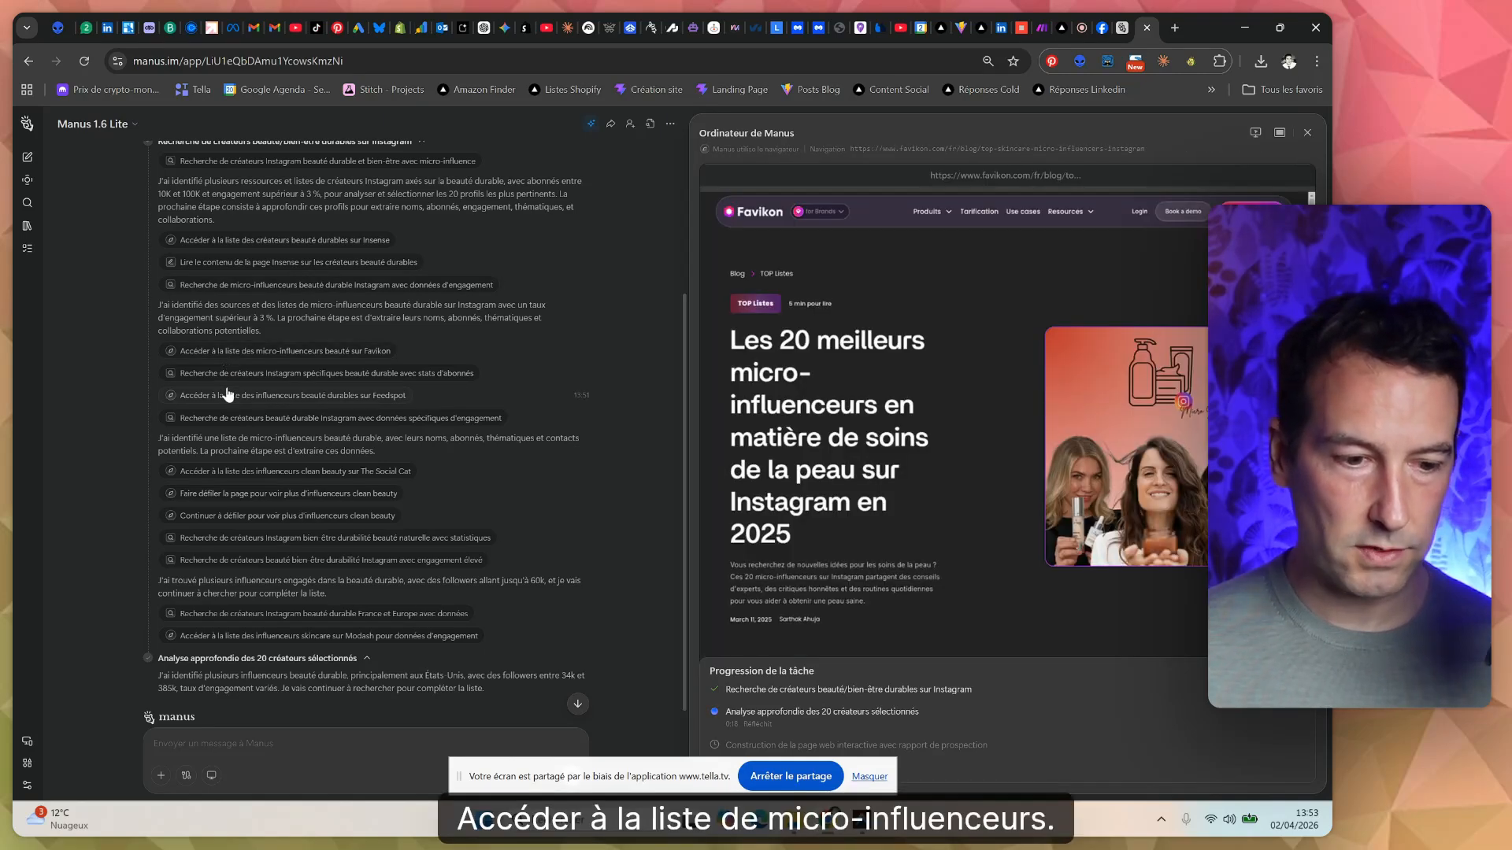
pyautogui.click(227, 378)
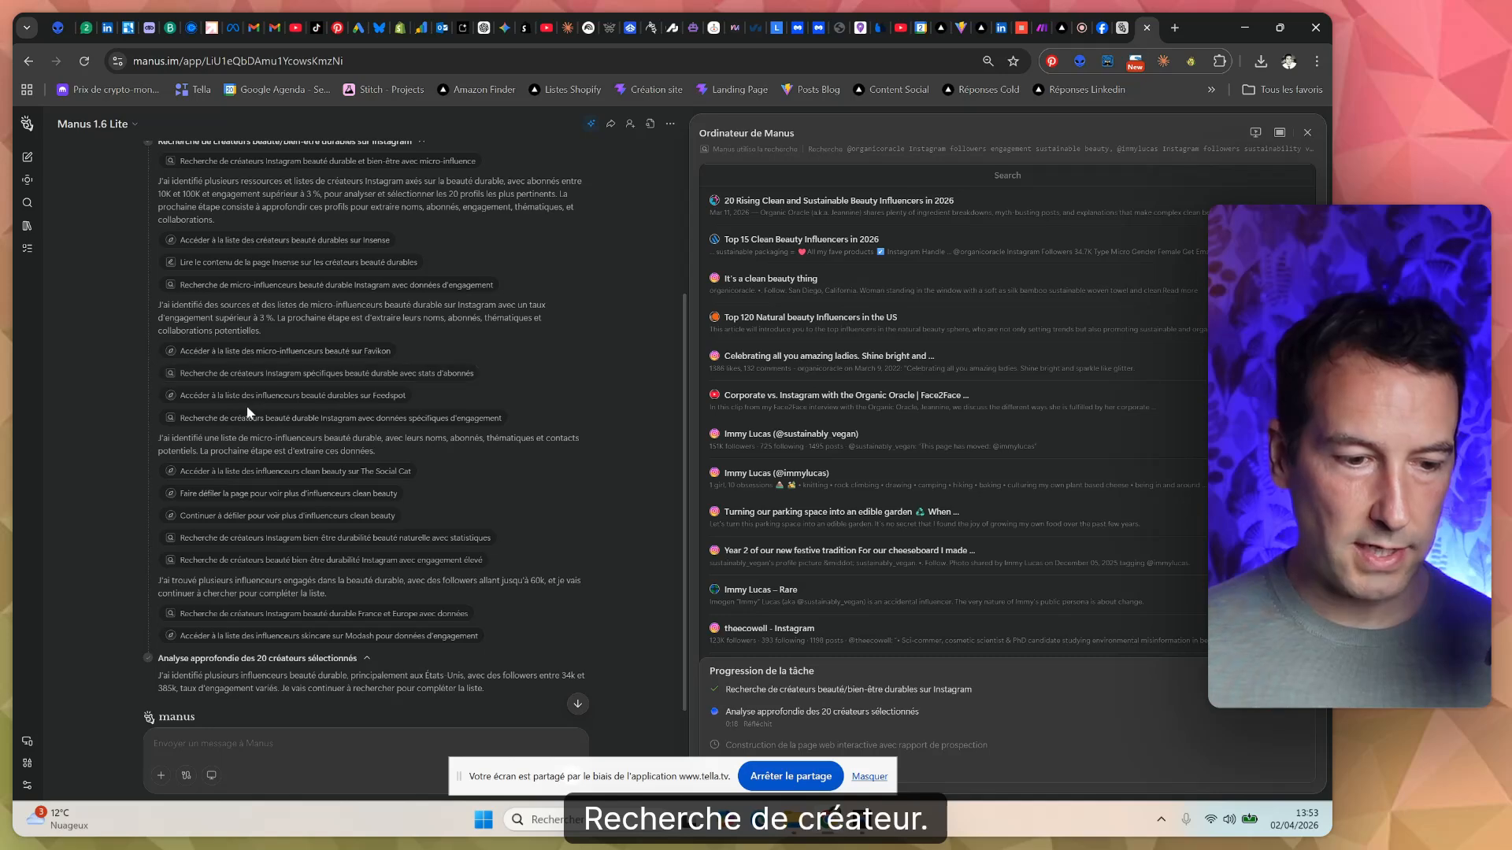
pyautogui.click(251, 403)
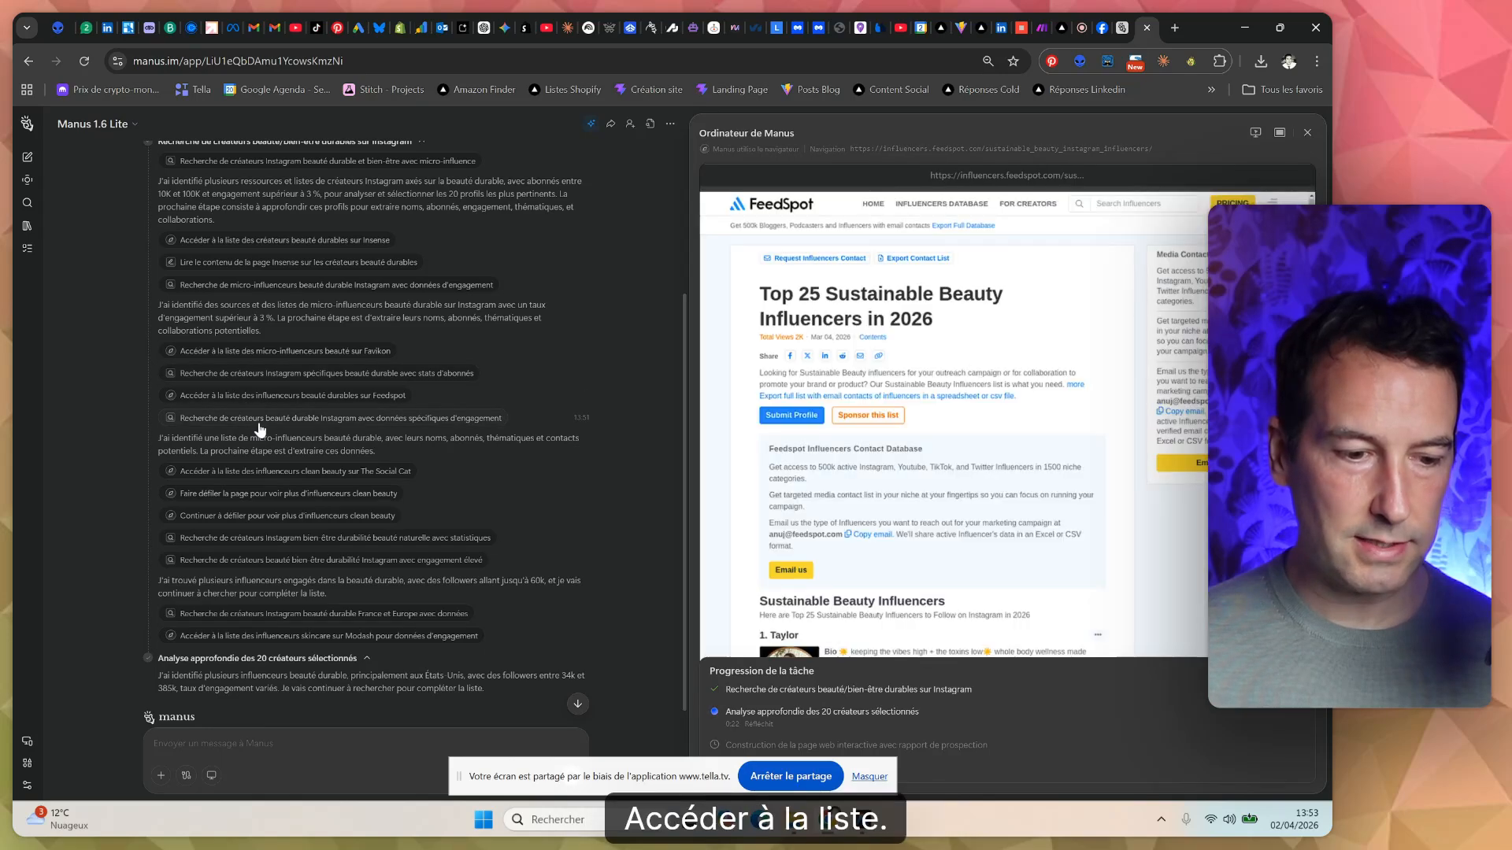
pyautogui.click(263, 425)
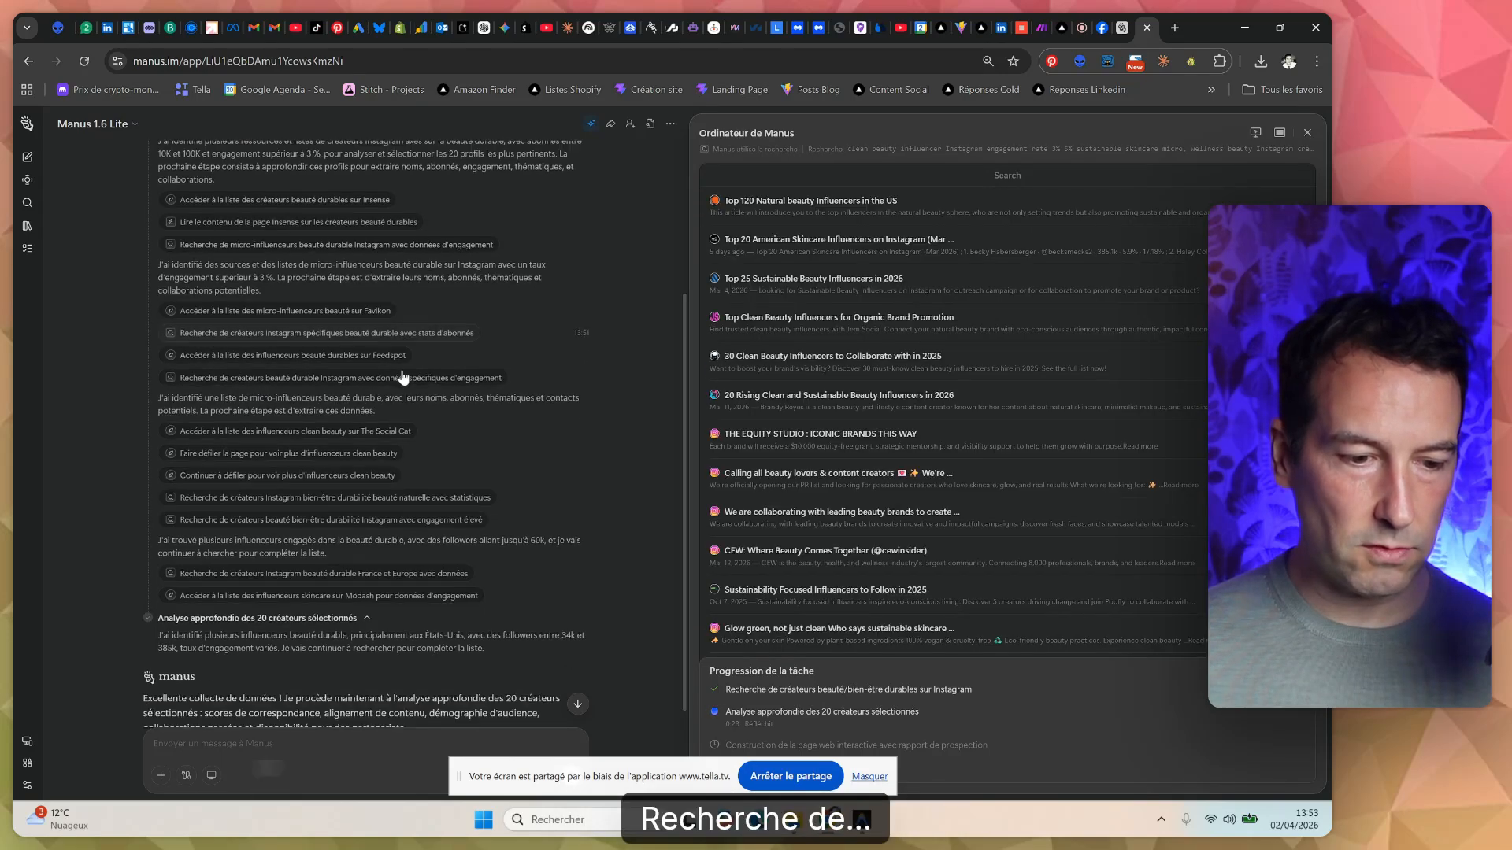
# Inspect The Social Cat's clean beauty influencer list and the two logged actions that browse further down it.
pyautogui.moveTo(283, 291); pyautogui.dragTo(512, 297)
pyautogui.click(512, 297)
pyautogui.click(303, 329)
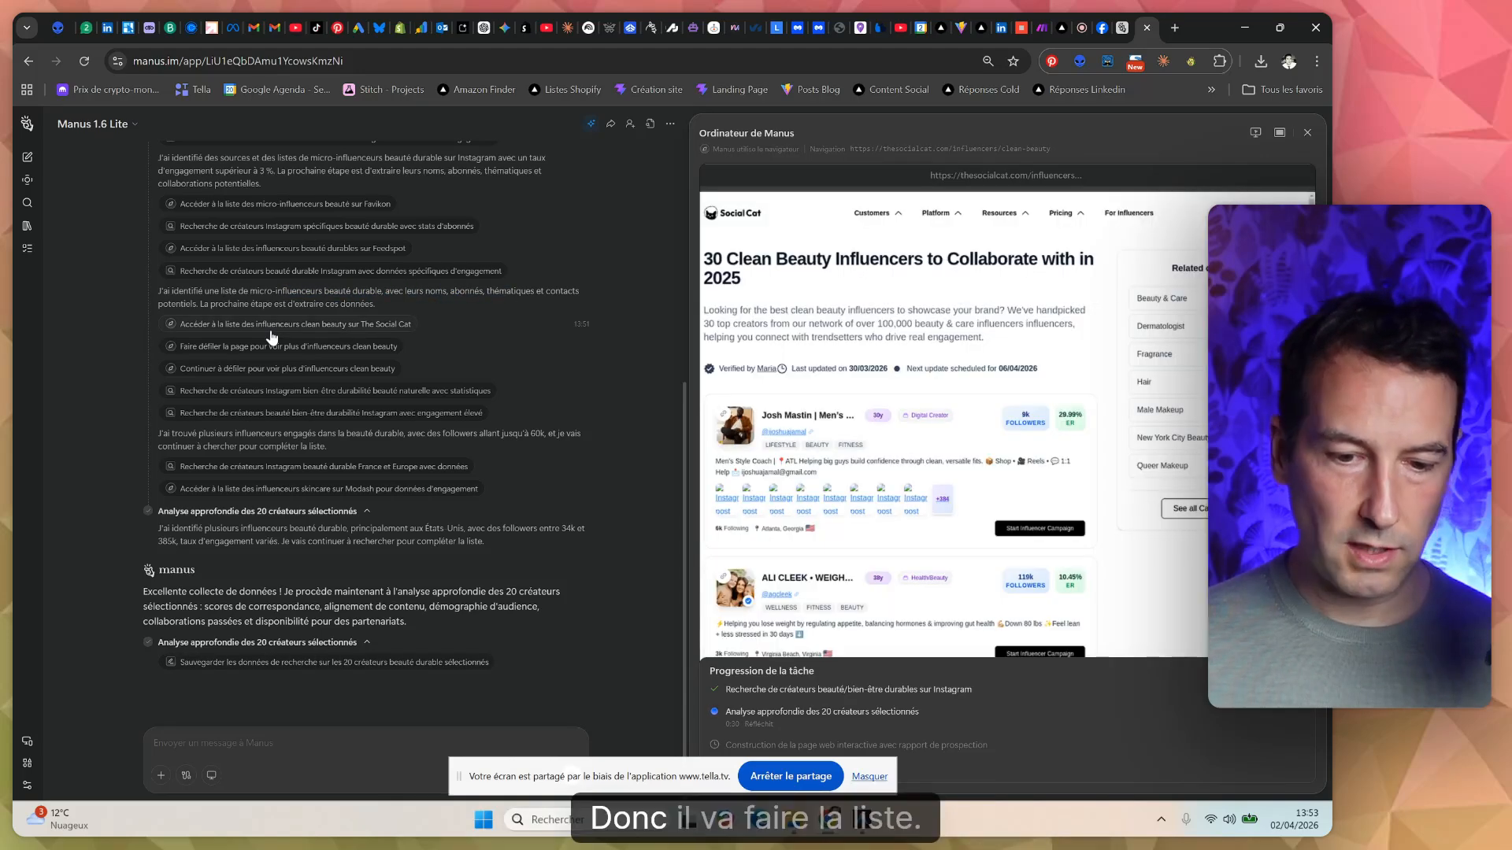
pyautogui.click(264, 351)
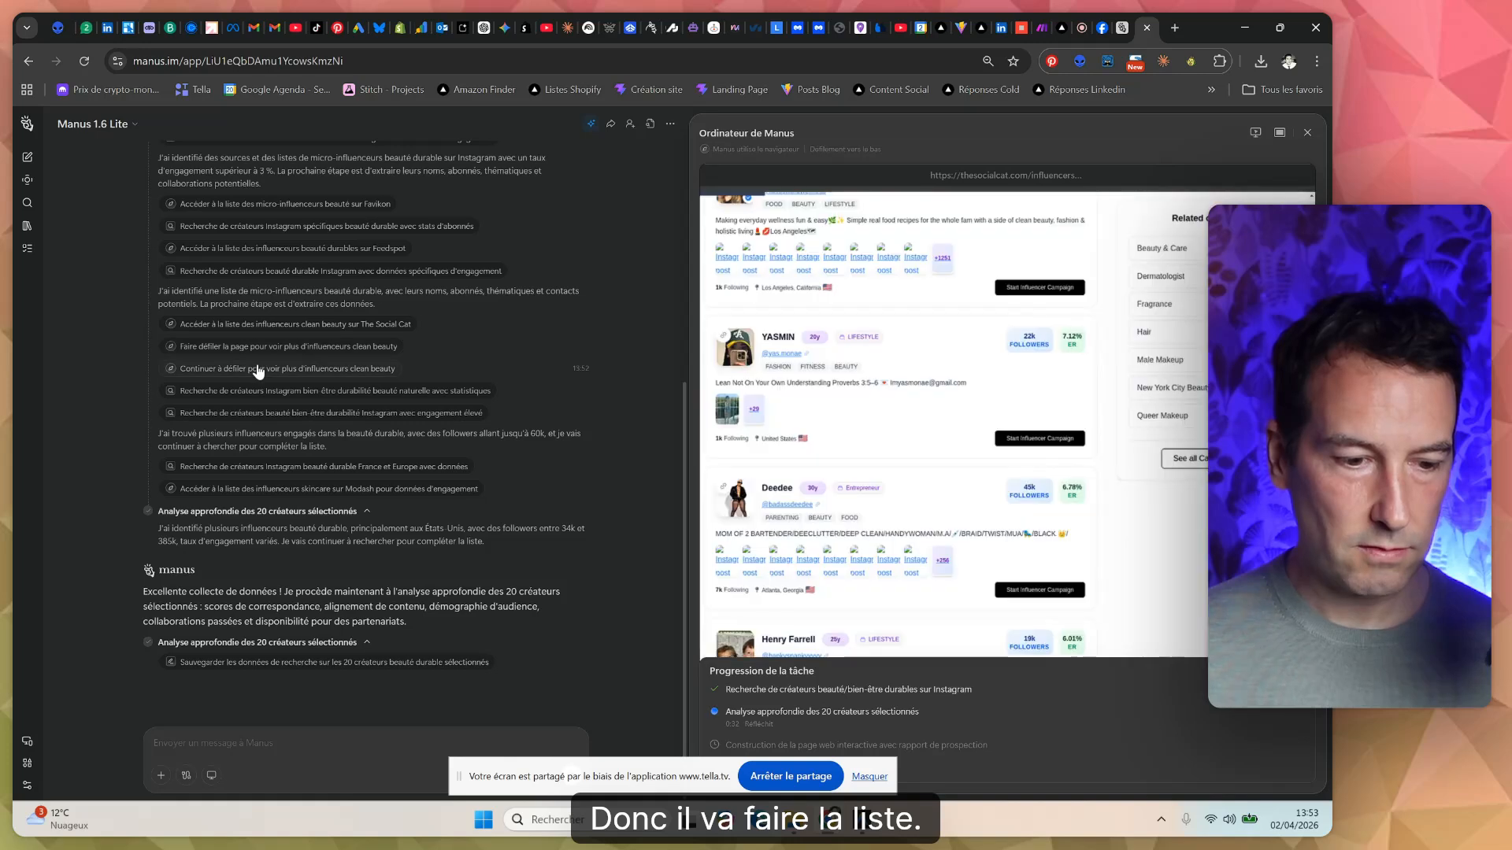
pyautogui.click(263, 369)
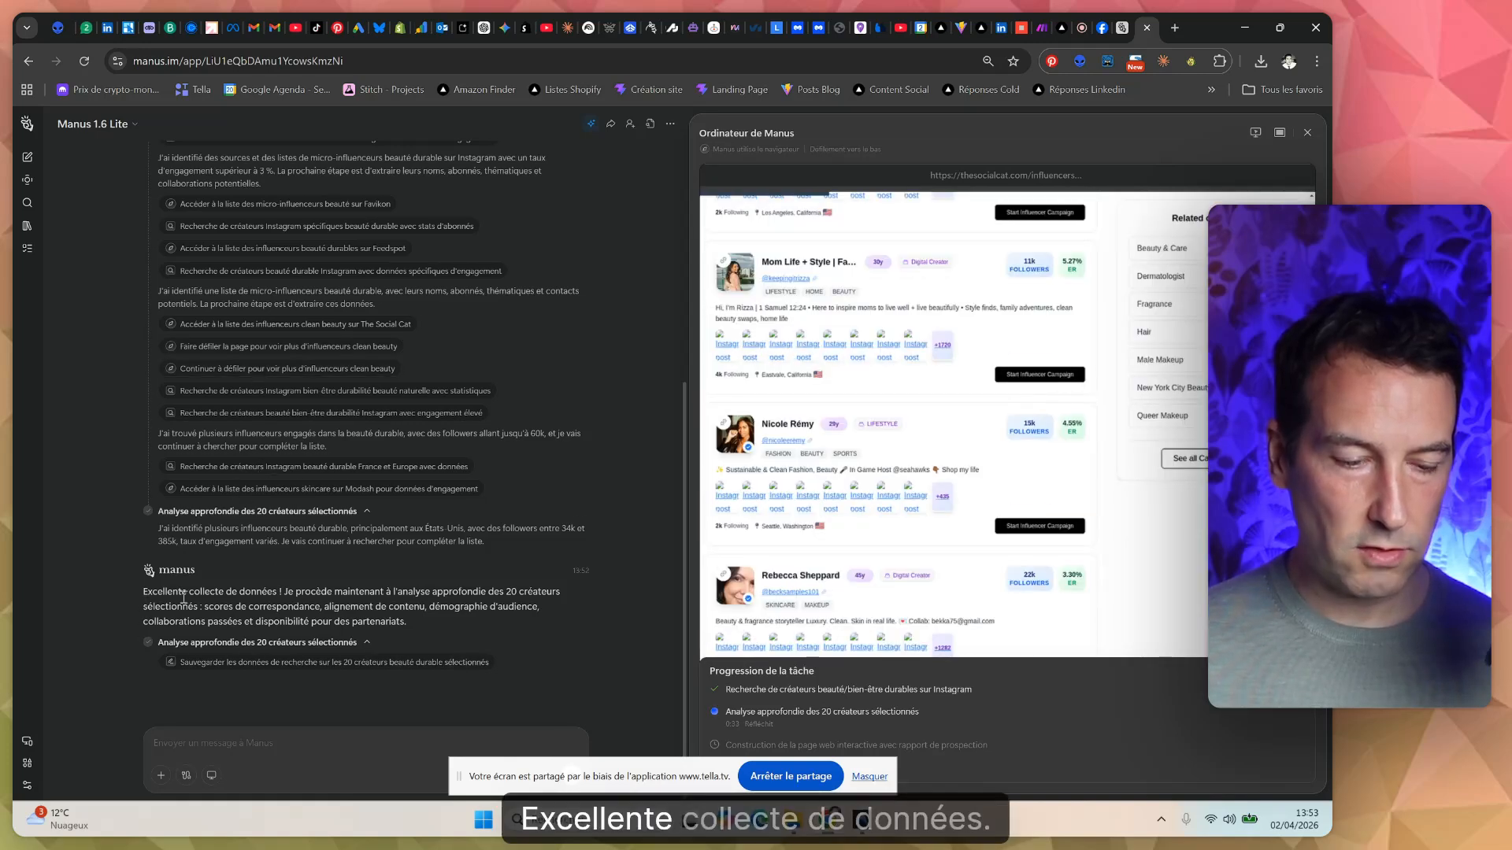
# Read Manus's message announcing the in-depth analysis of the 20 creators, including match scores, audience demographics and partnership availability.
pyautogui.moveTo(145, 605); pyautogui.dragTo(316, 596)
pyautogui.click(315, 596)
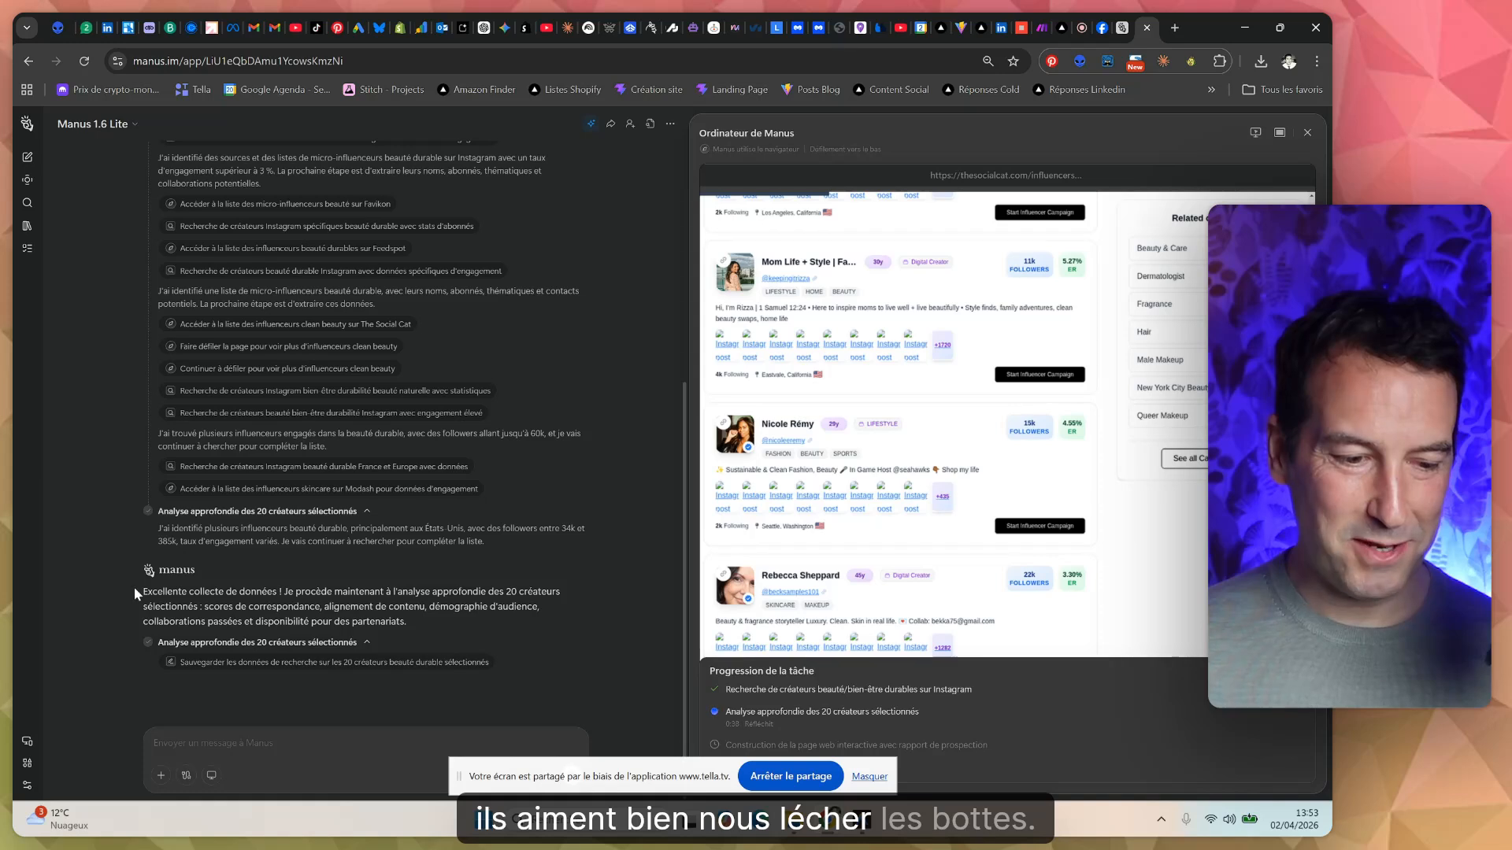
pyautogui.moveTo(134, 589); pyautogui.dragTo(248, 590)
pyautogui.doubleClick(246, 592)
pyautogui.click(322, 592)
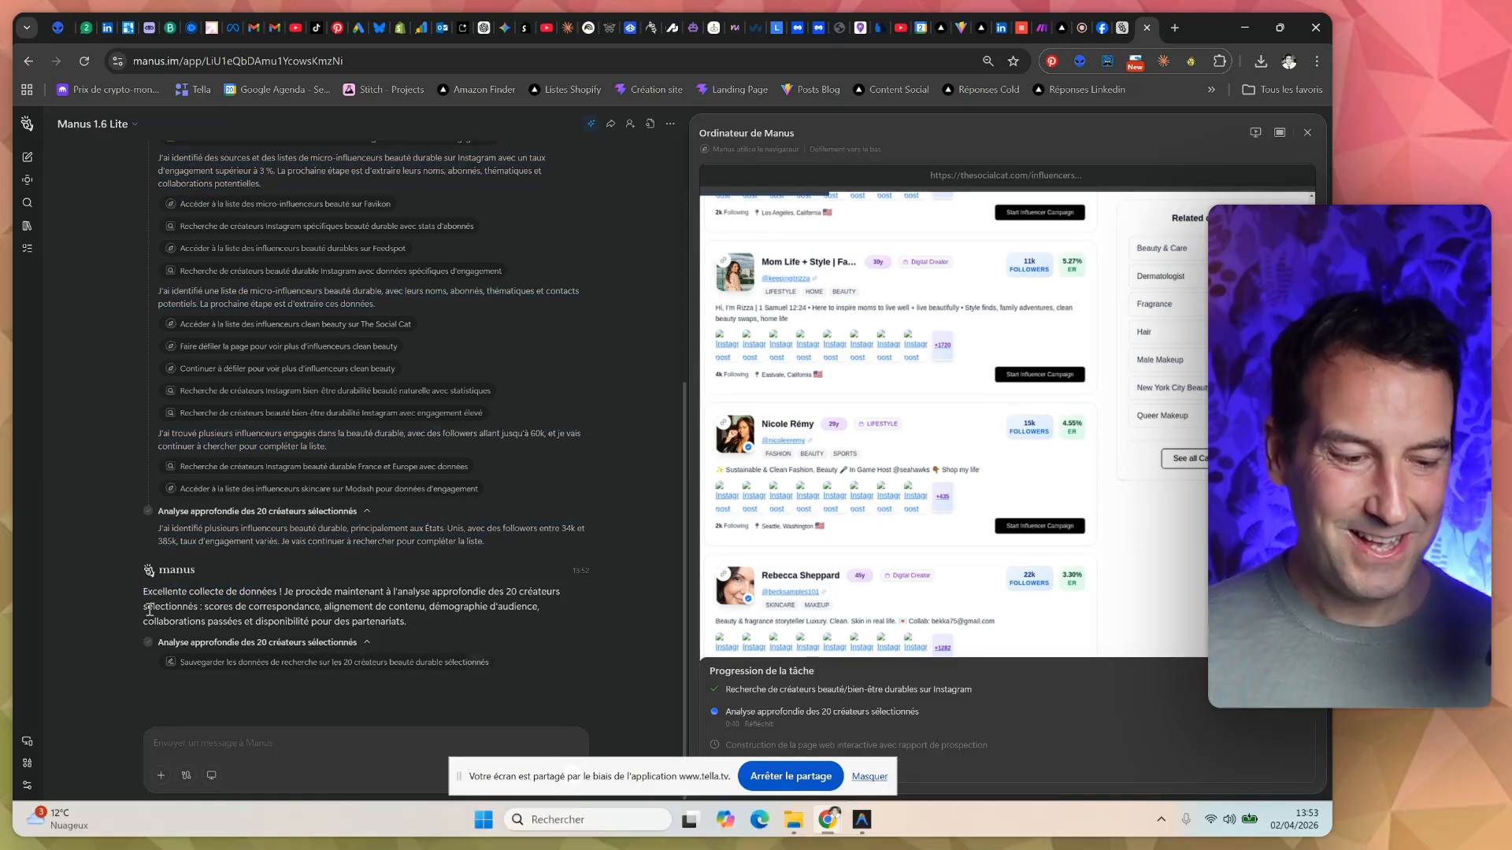
pyautogui.moveTo(137, 594); pyautogui.dragTo(446, 598)
pyautogui.click(268, 592)
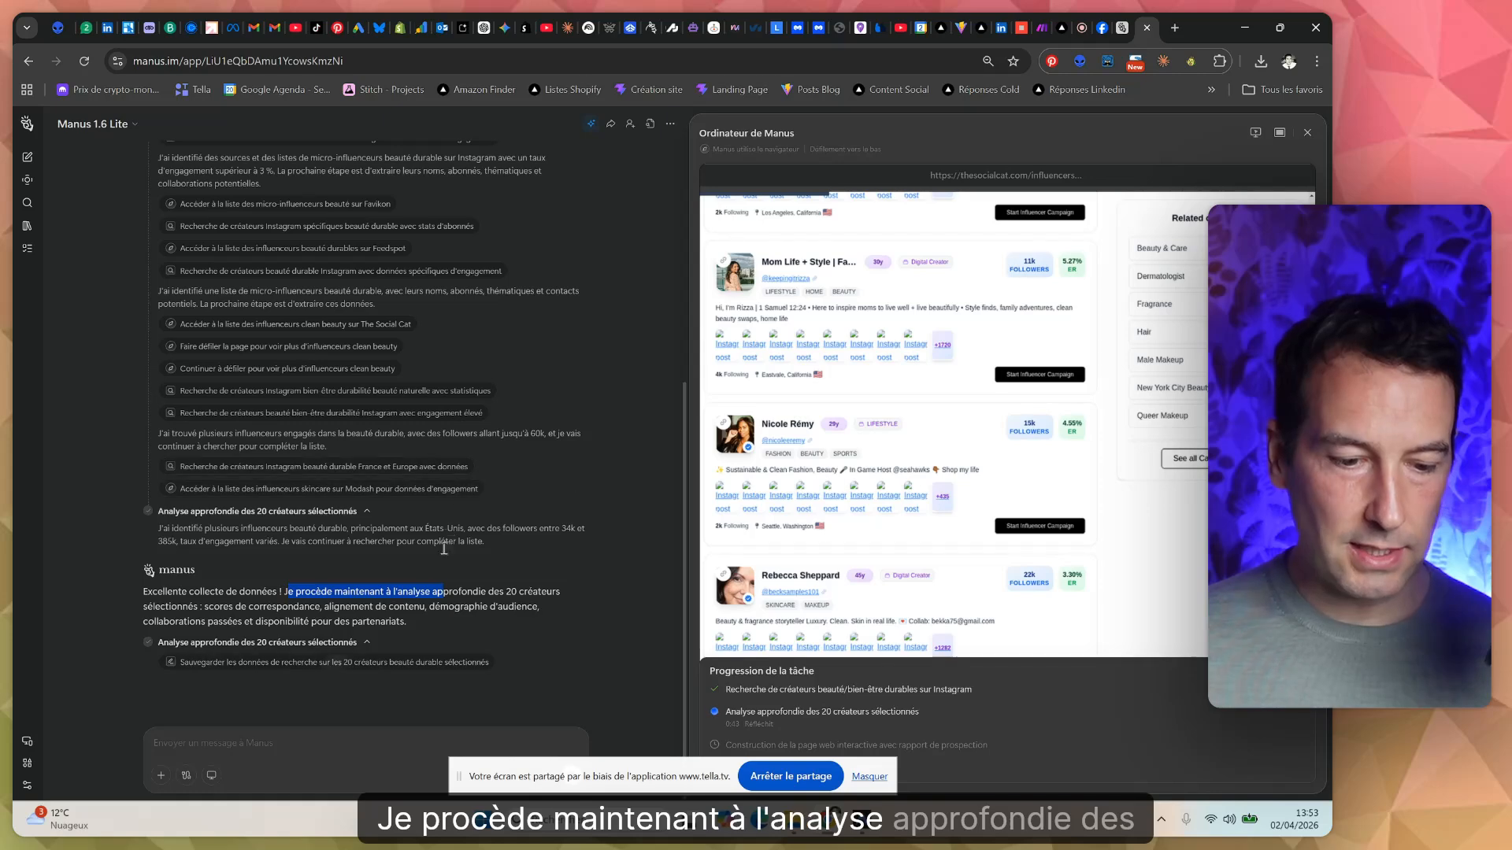
pyautogui.click(181, 622)
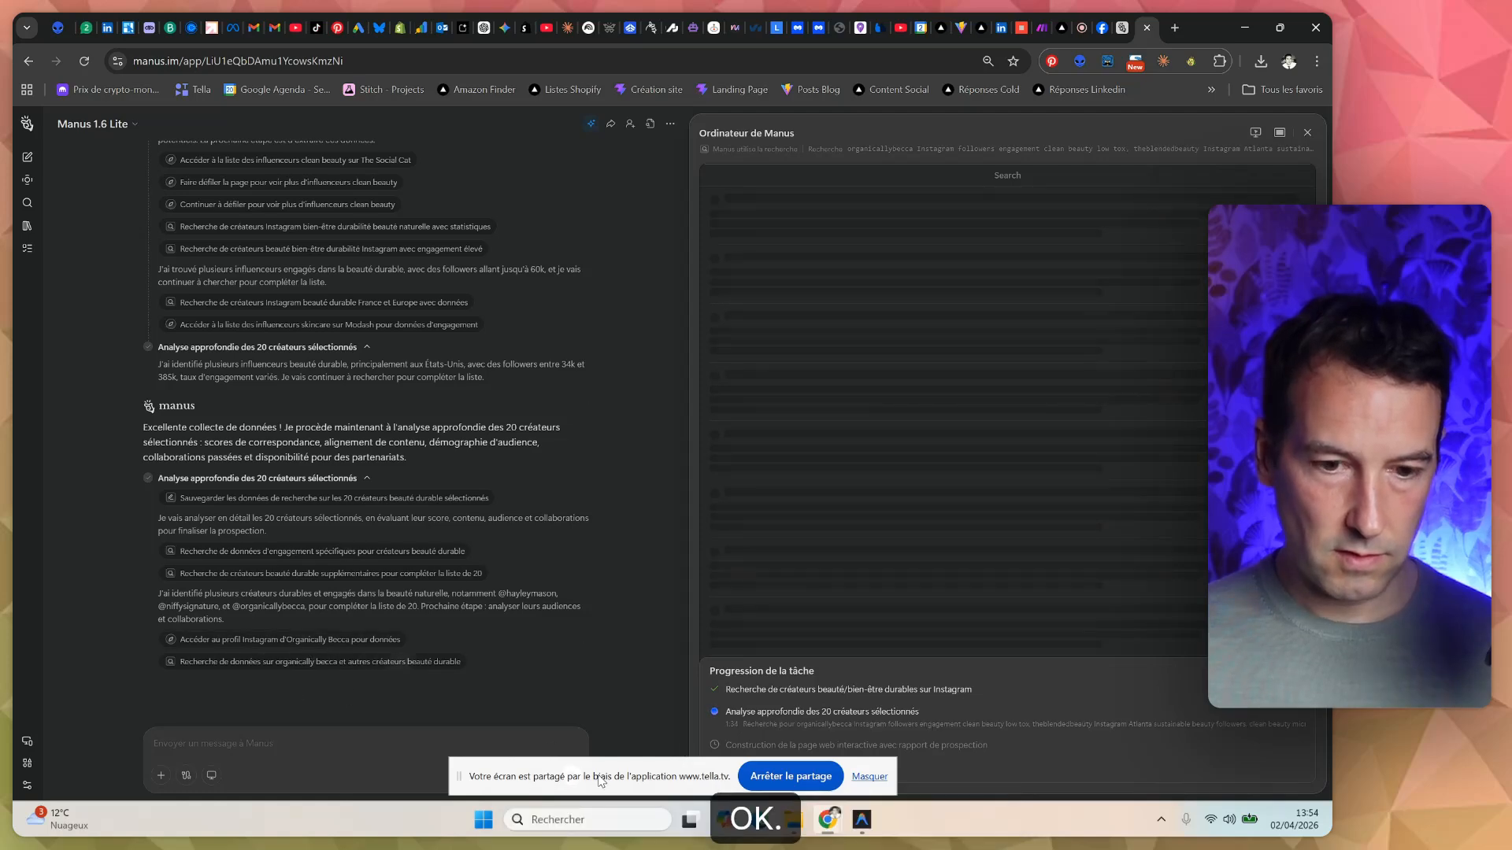
# Move the screen-sharing notice off the task progress list and check the pending interactive web page stage.
pyautogui.moveTo(597, 777); pyautogui.dragTo(571, 31)
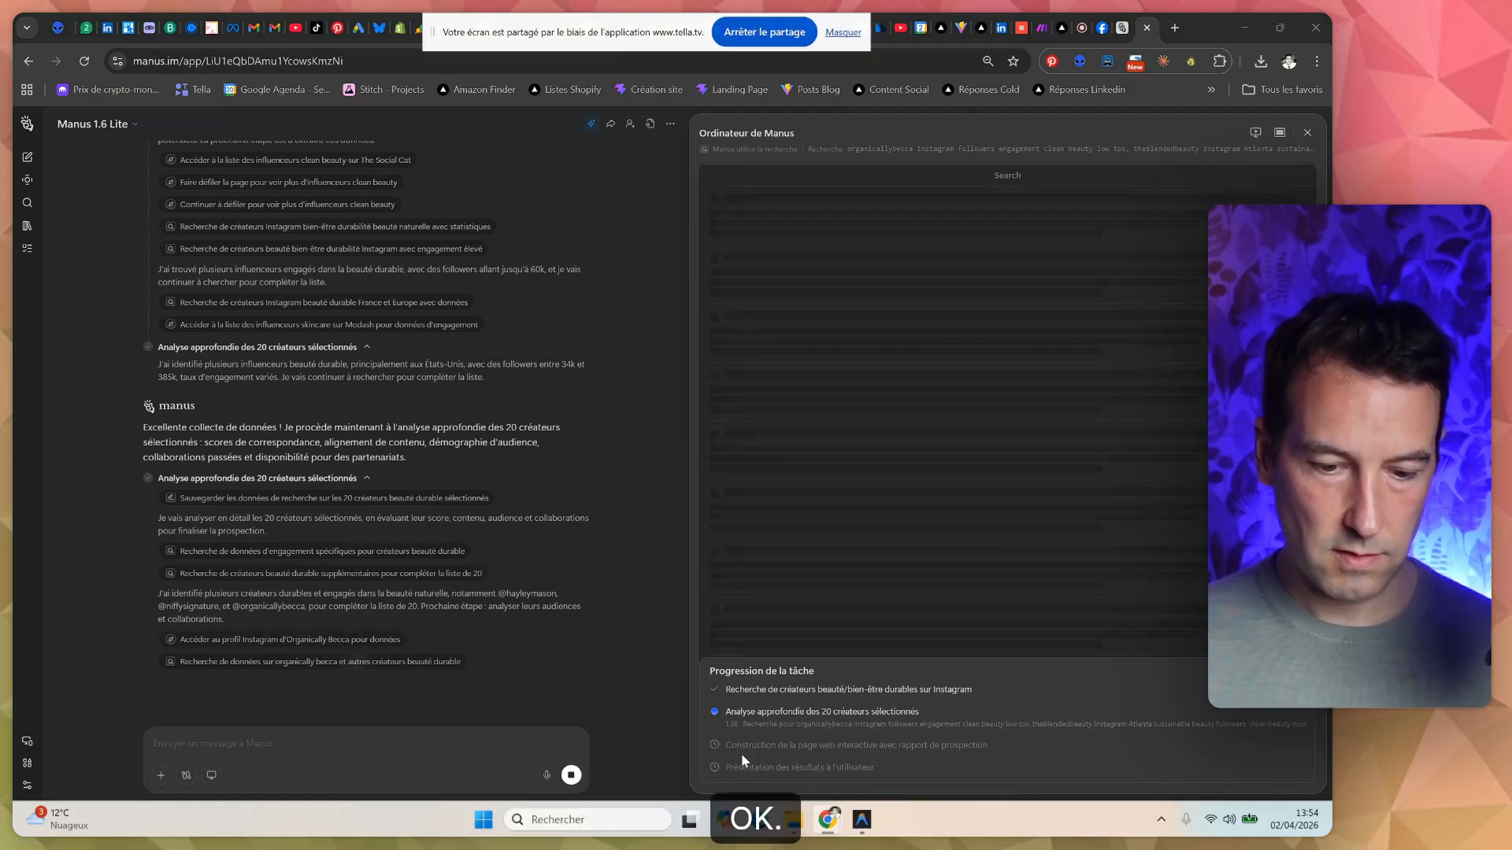
pyautogui.moveTo(724, 745); pyautogui.dragTo(985, 748)
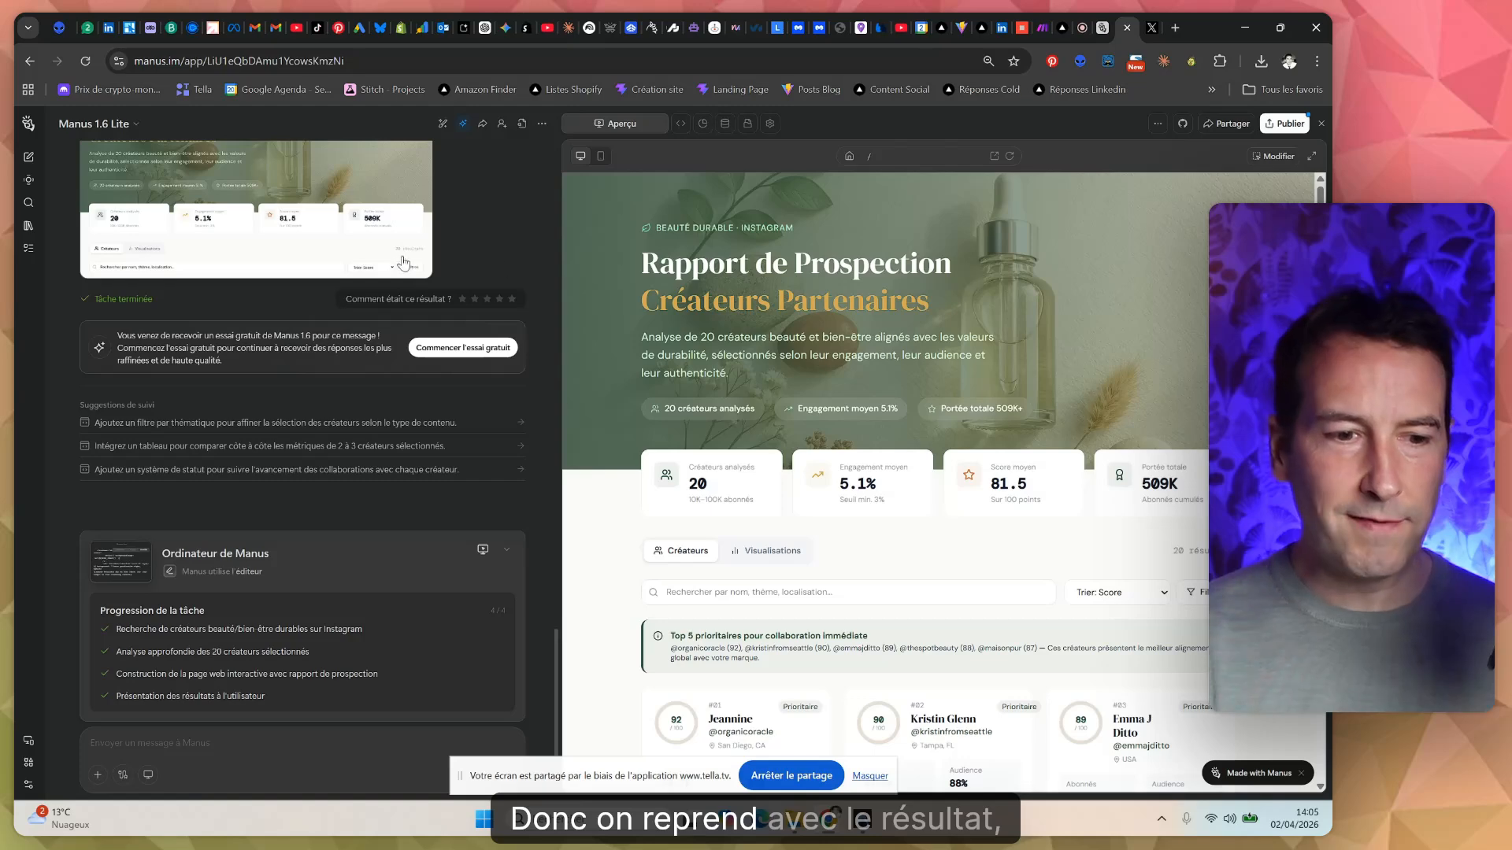
# Review the completed task's conversation, covering the page-building log, the delivery summary, the follow-up suggestions and the report preview card.
pyautogui.scroll(6, 224, 510)
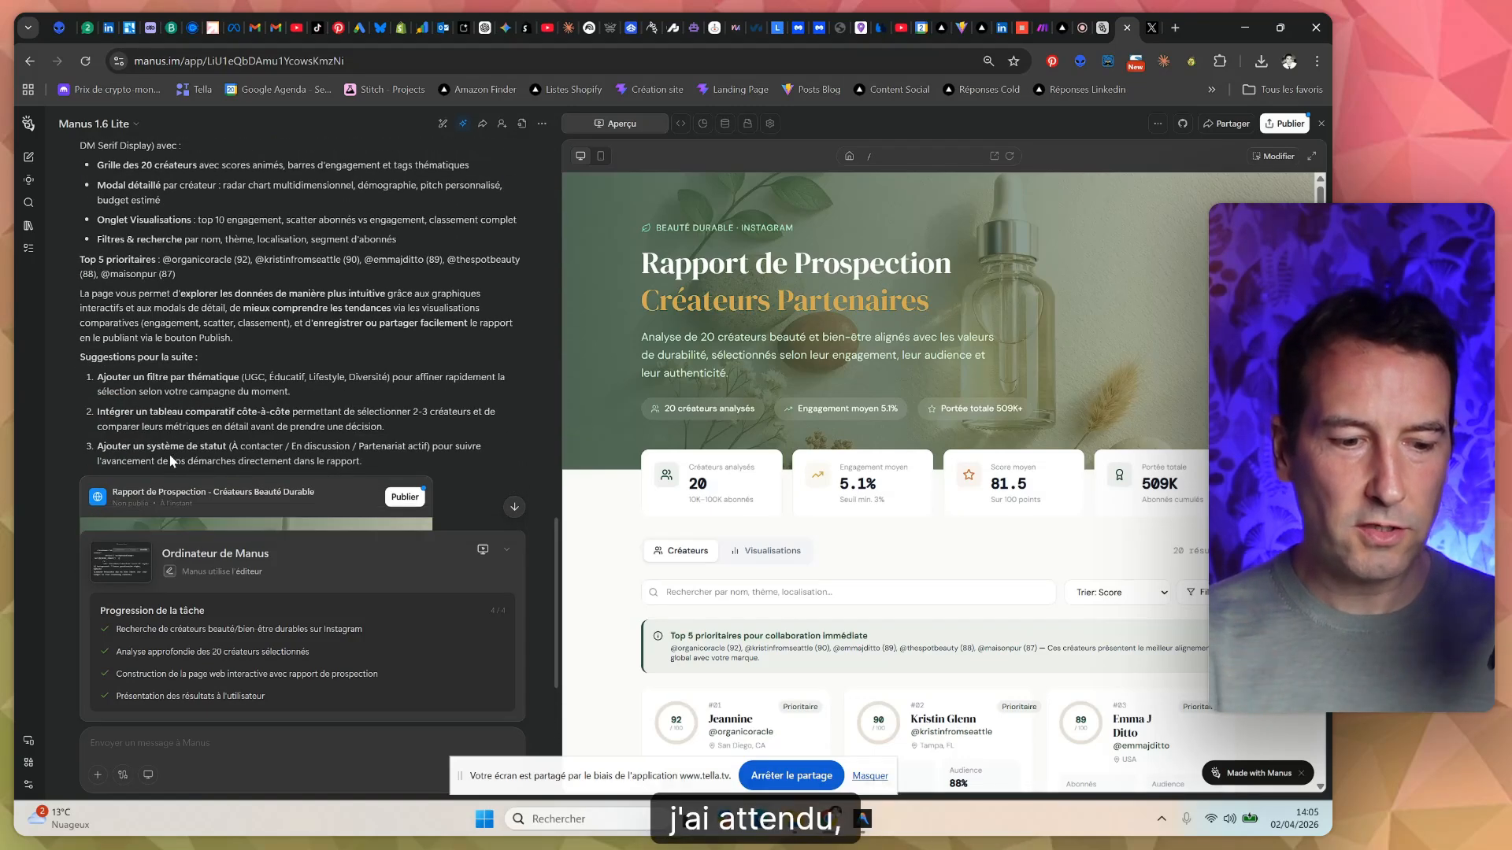
pyautogui.scroll(-6, 174, 460)
pyautogui.scroll(2, 347, 299)
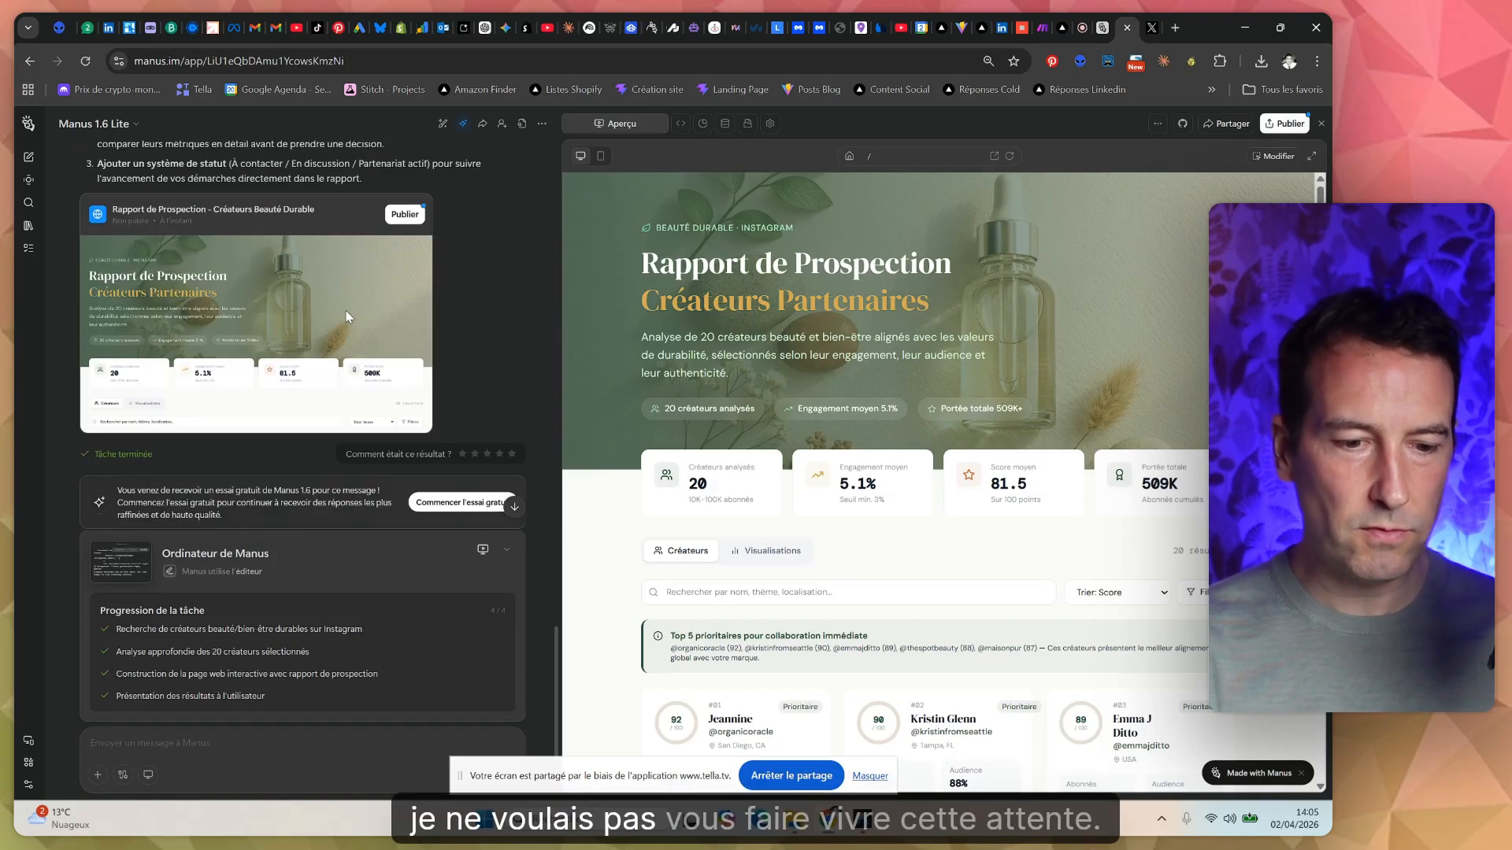
pyautogui.scroll(10, 347, 299)
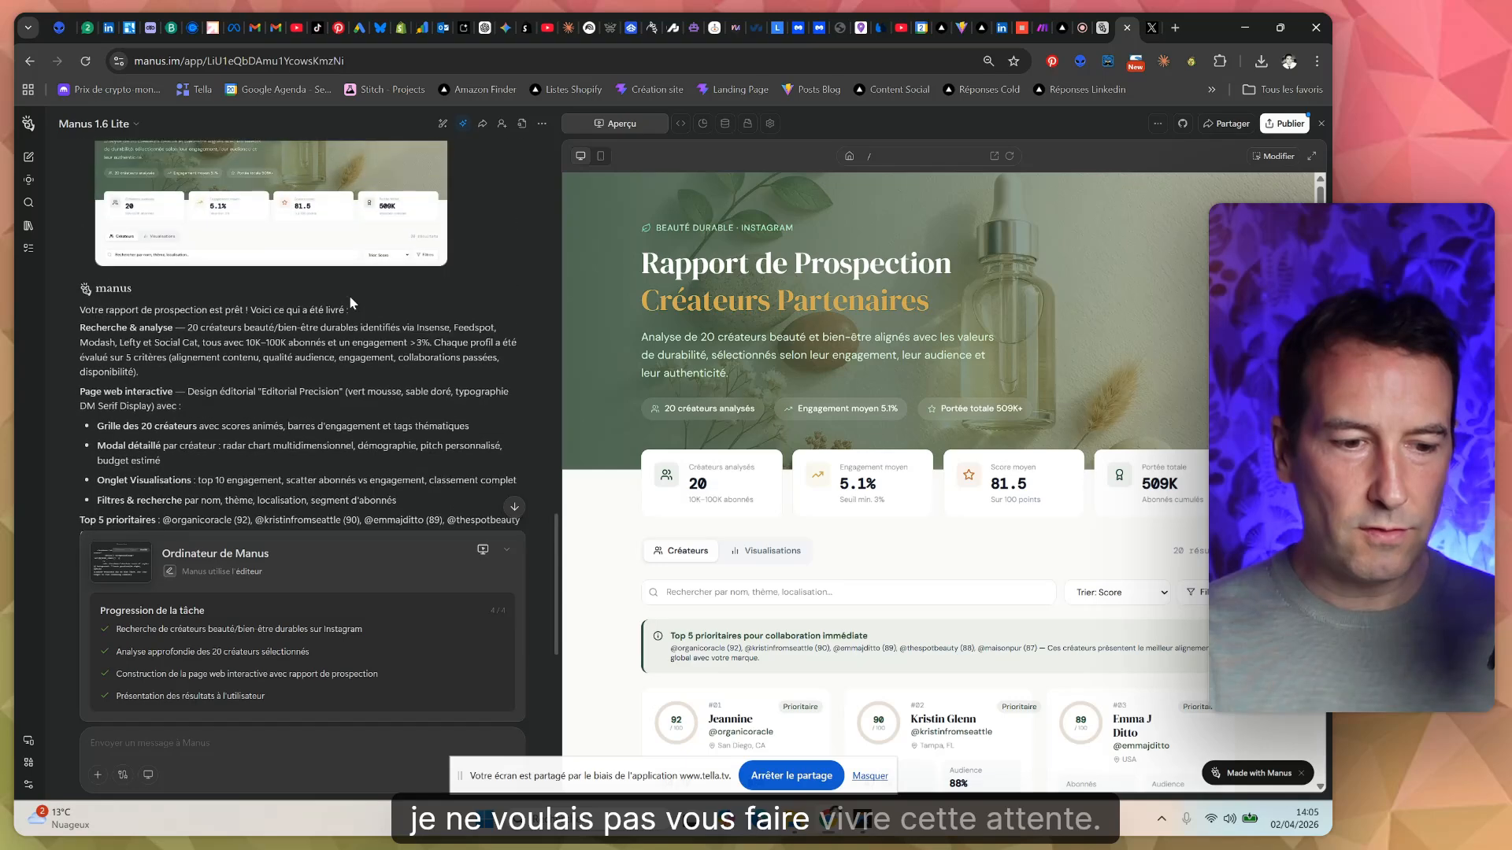
pyautogui.scroll(5, 348, 297)
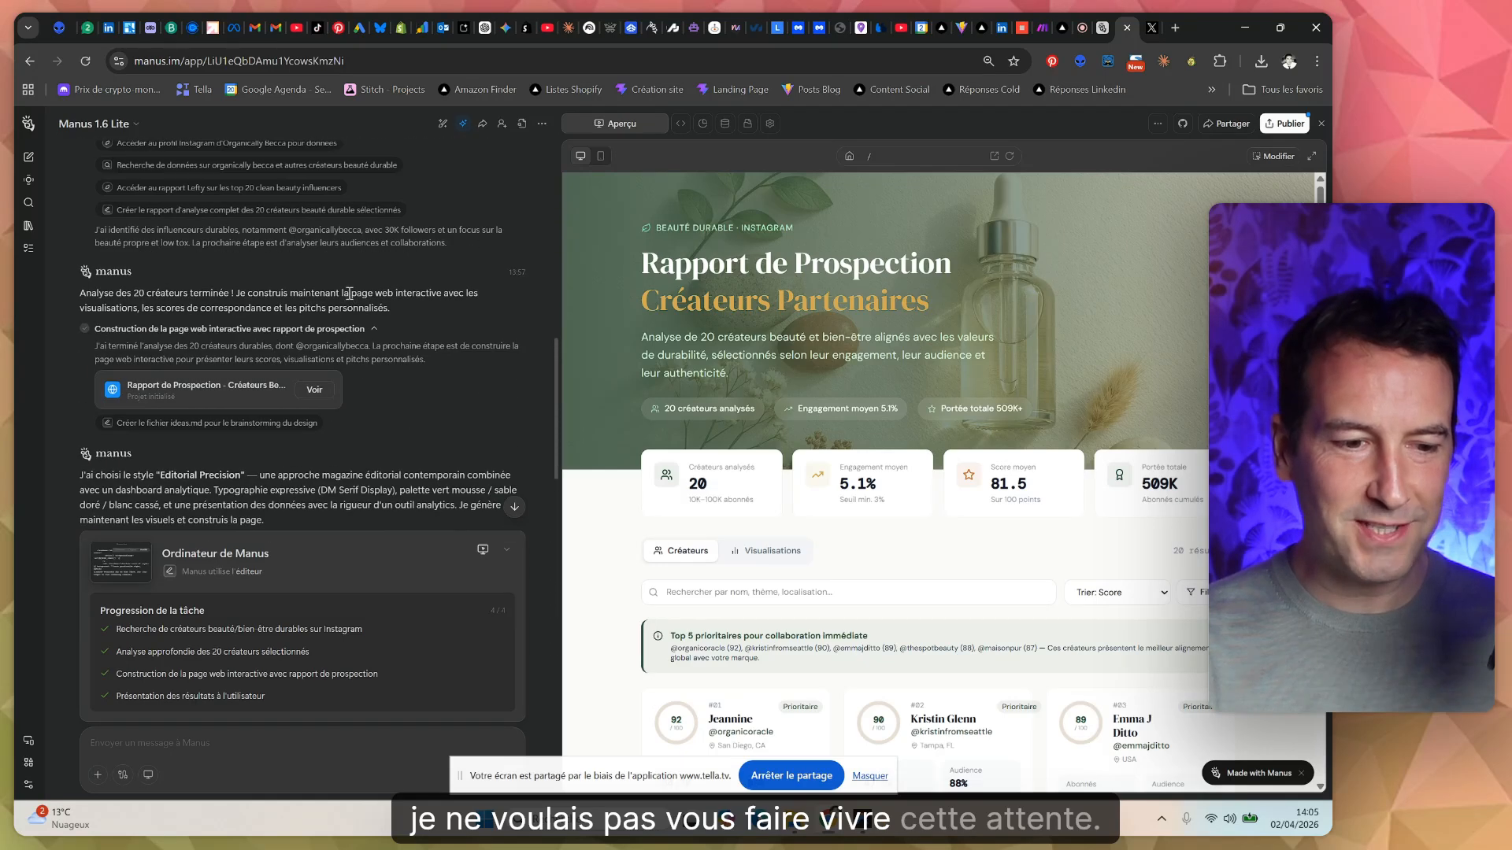
pyautogui.scroll(-15, 349, 300)
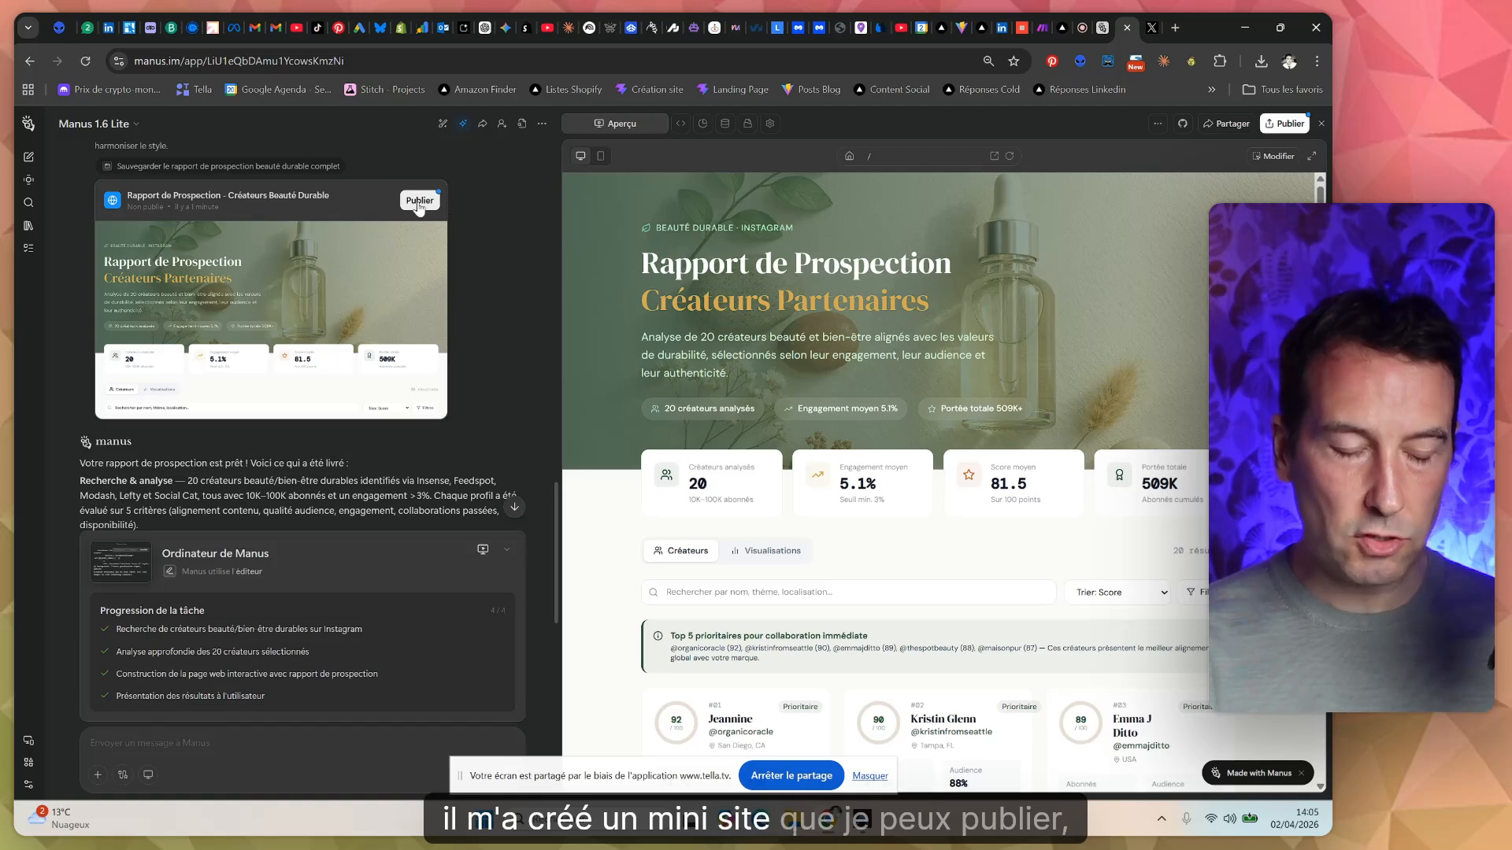
pyautogui.scroll(-10, 318, 417)
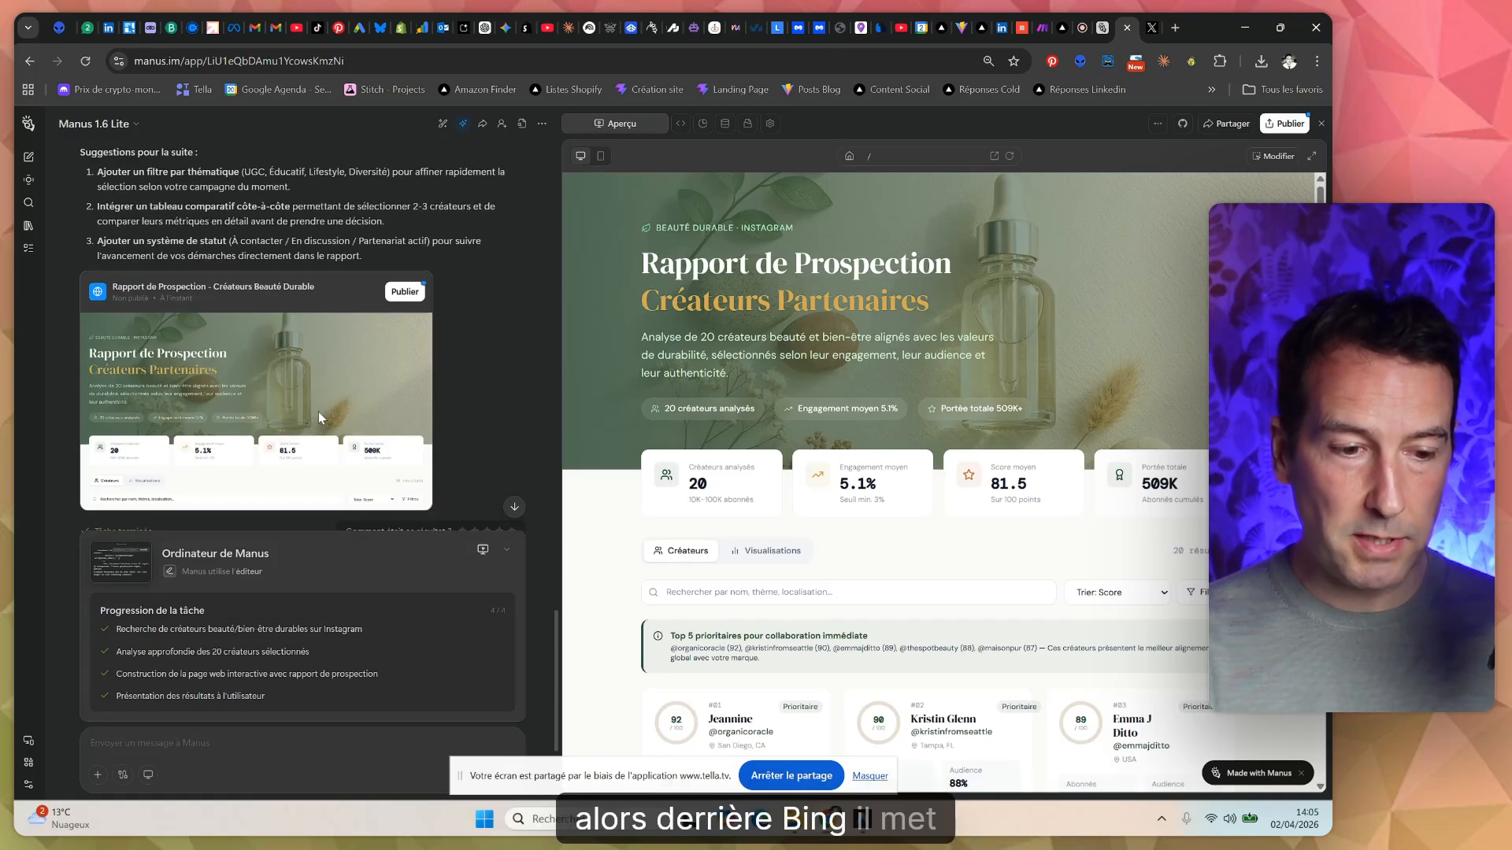
pyautogui.scroll(-5, 367, 331)
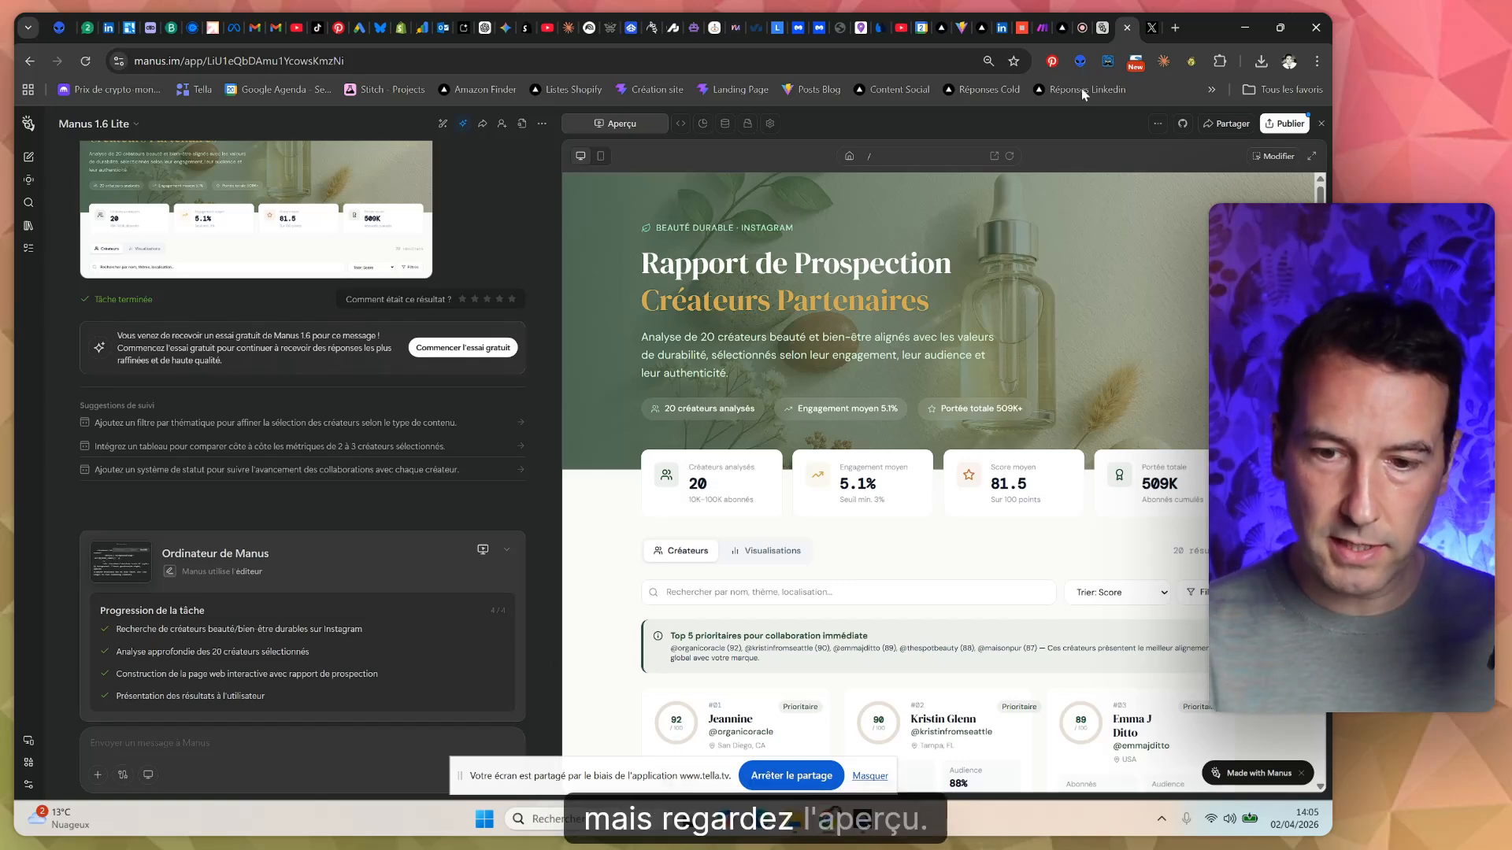
pyautogui.scroll(5, 504, 453)
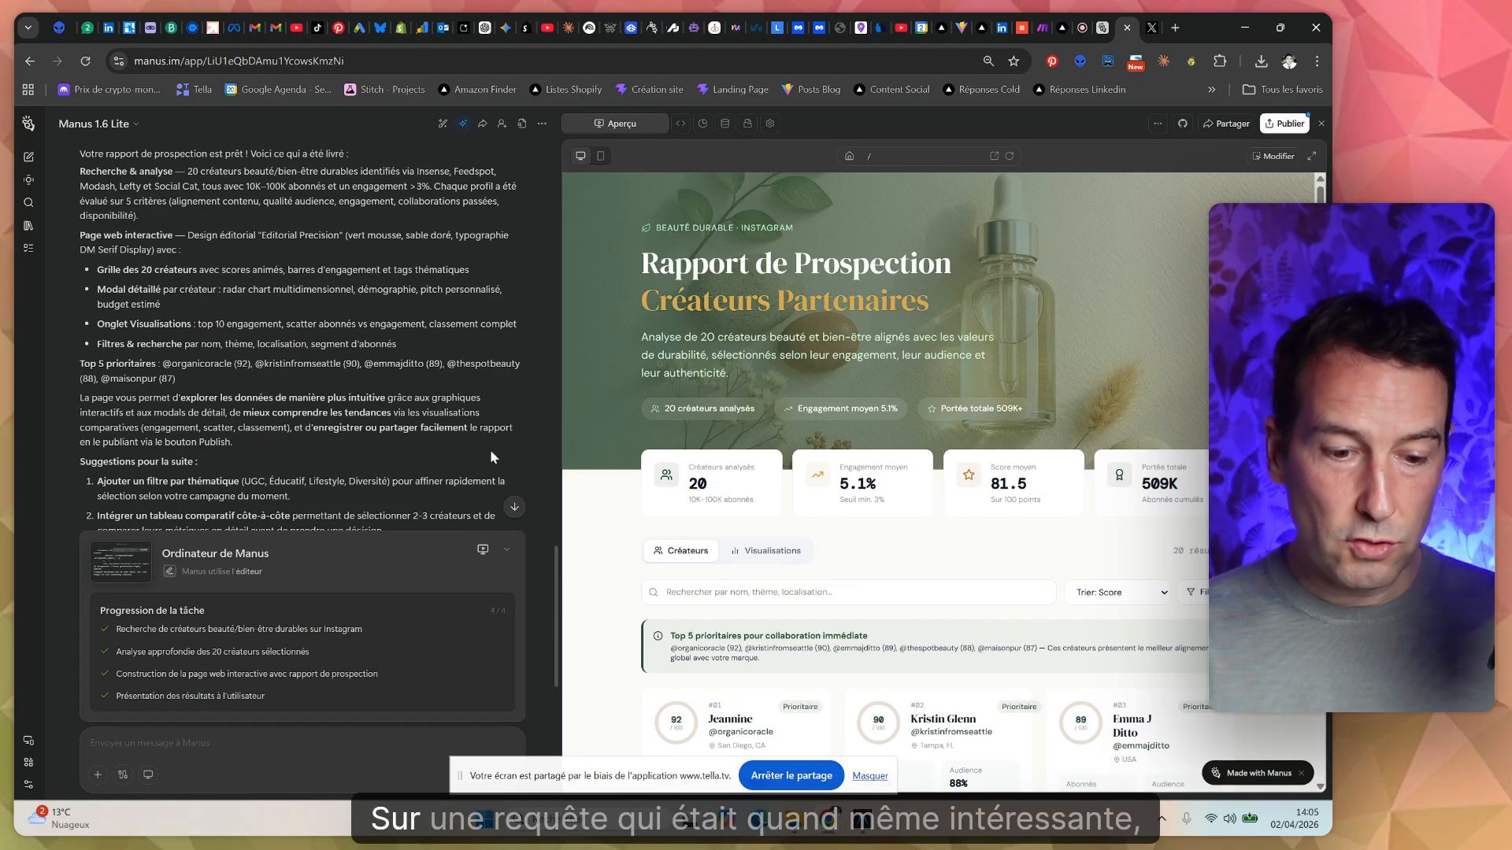
# Return to the start of the conversation and reread the original skincare prompt and Manus's plan for the 20 best profiles.
pyautogui.moveTo(556, 589); pyautogui.dragTo(551, 181)
pyautogui.scroll(2, 294, 290)
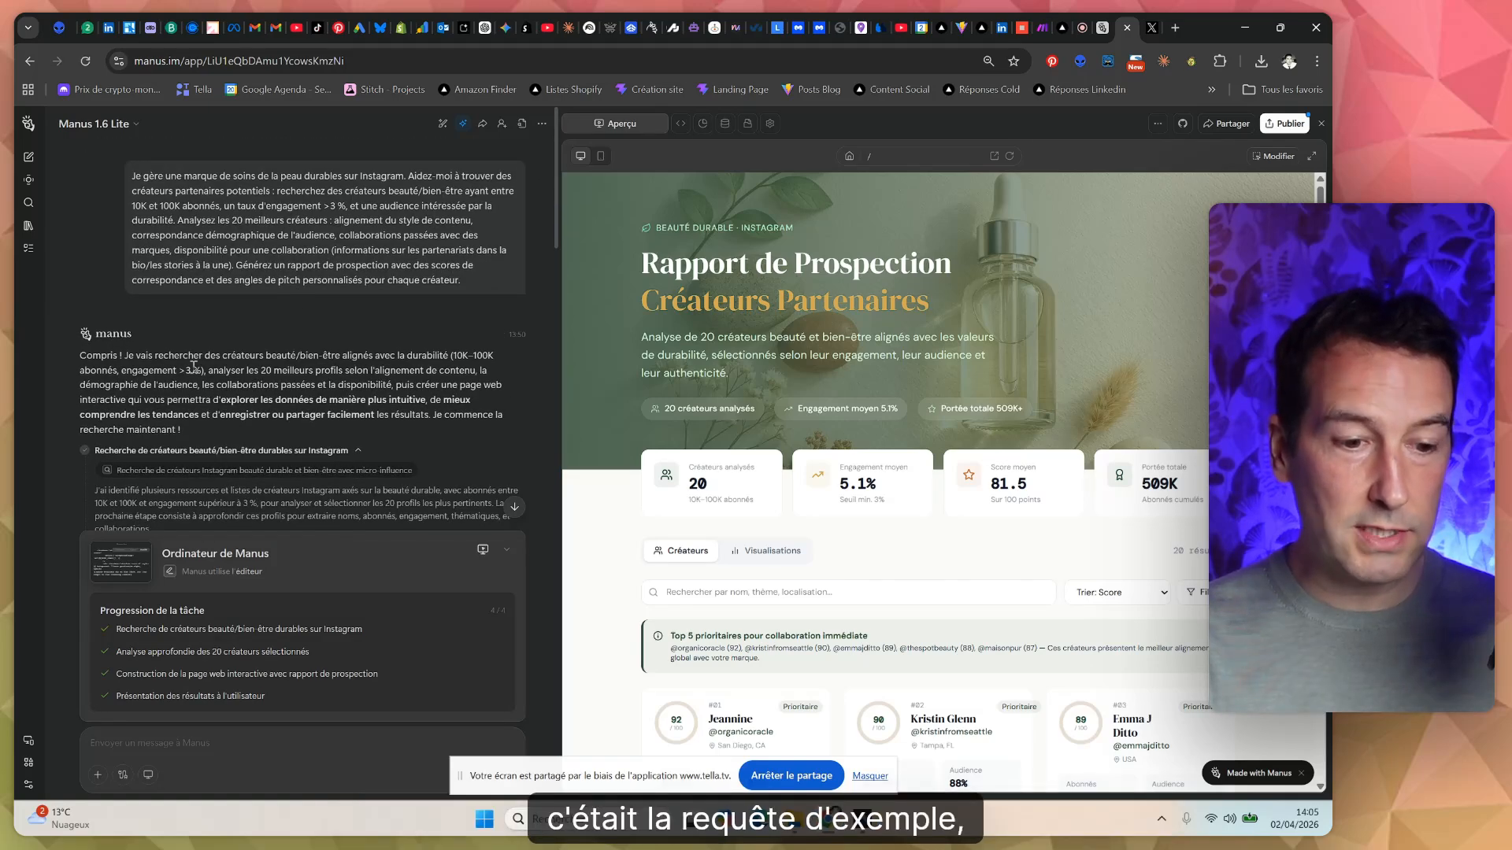
pyautogui.moveTo(251, 366); pyautogui.dragTo(367, 370)
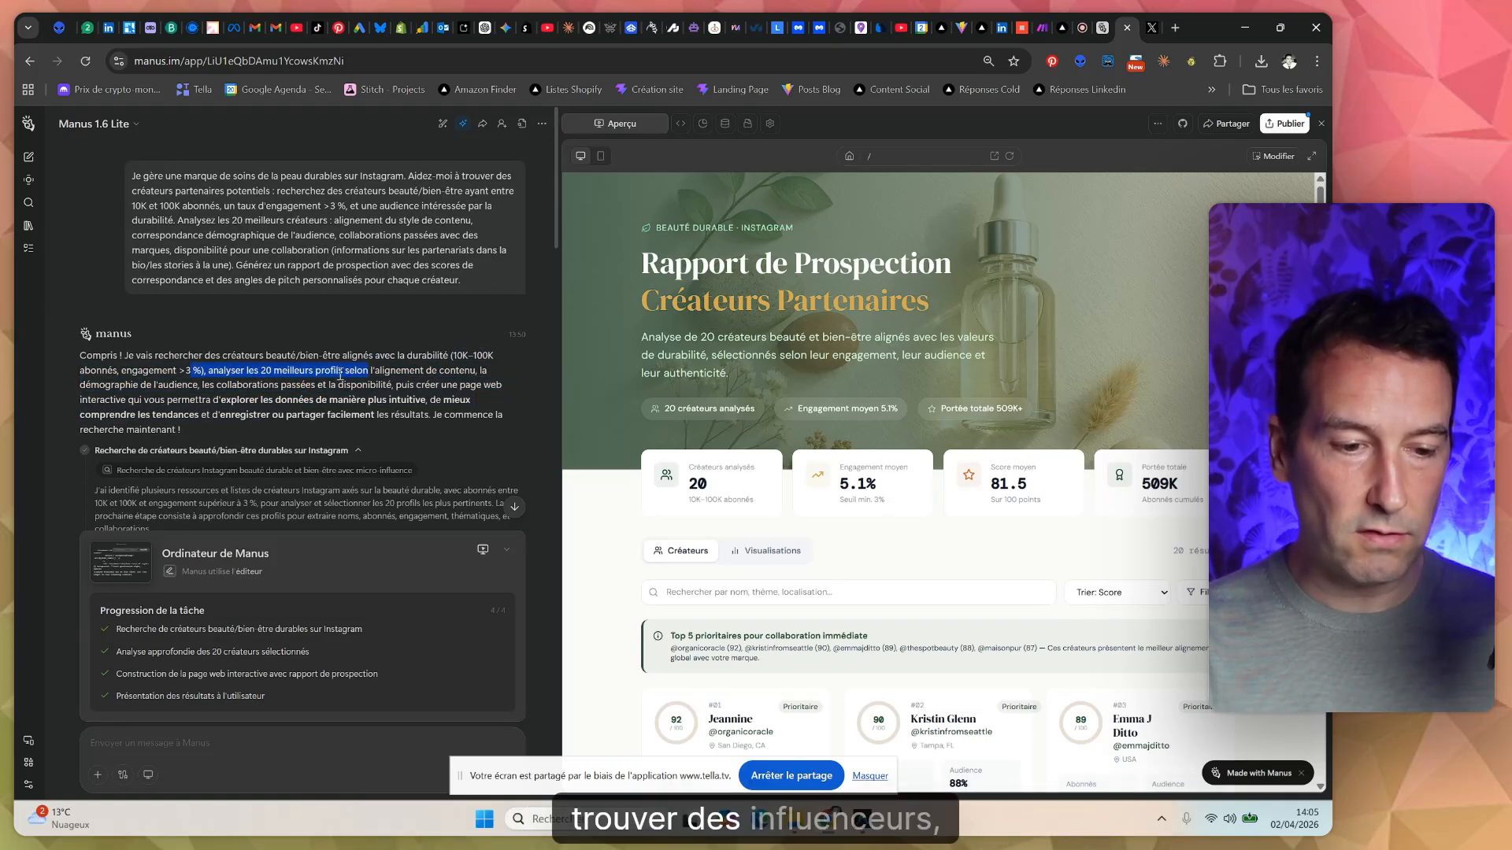
pyautogui.click(323, 352)
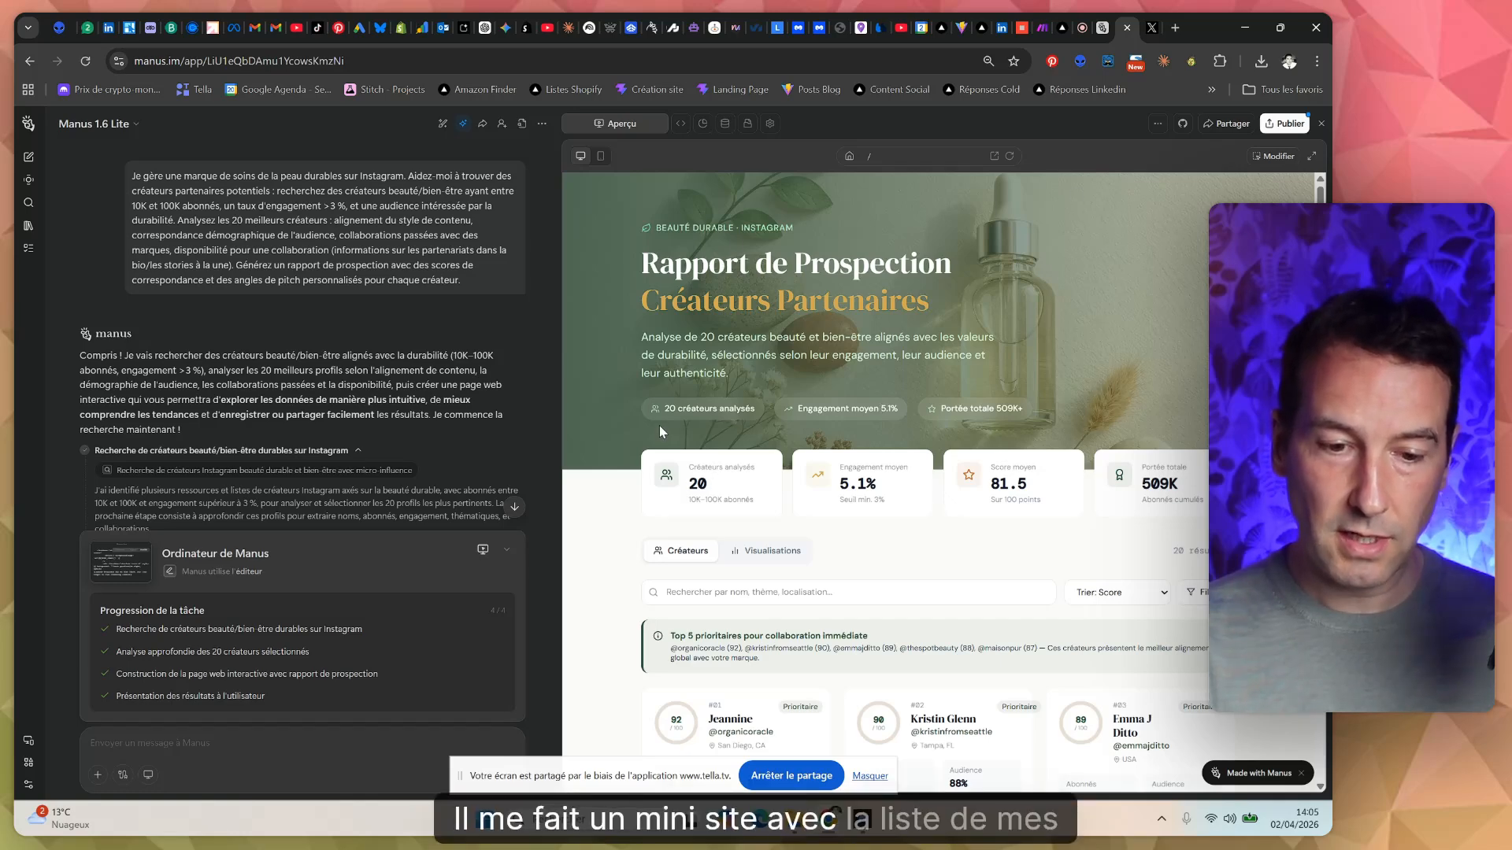
# View the top-ranked creator's detail card with its multidimensional analysis in the prospecting report, and close it.
pyautogui.scroll(-3, 734, 521)
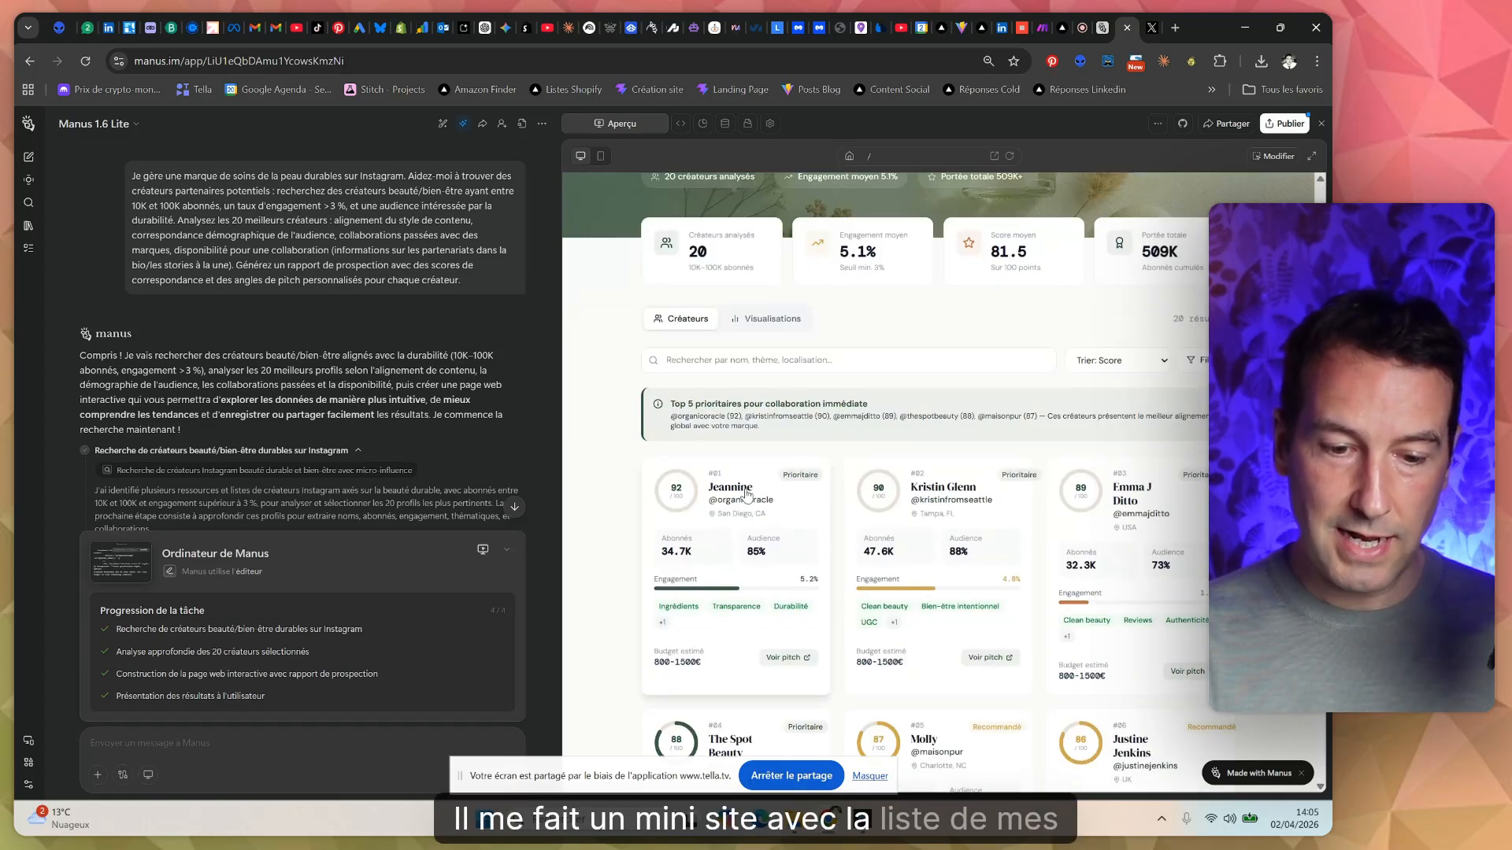
pyautogui.click(746, 493)
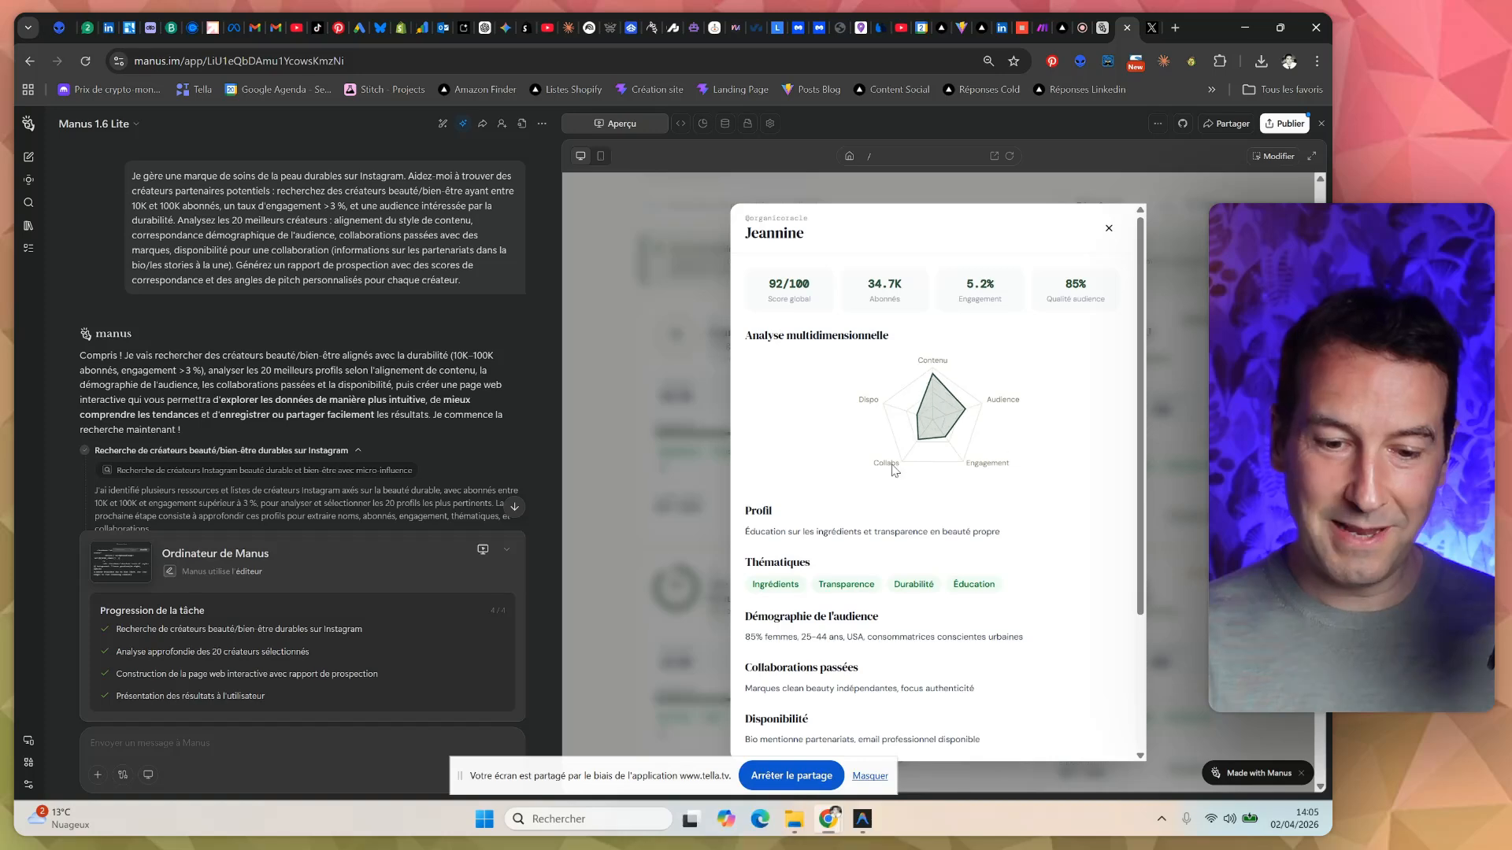
pyautogui.click(1108, 228)
# Open the top-ranked creator's pitch, examine the personalised pitch angle, account handle and estimated budget per post, and close it.
pyautogui.scroll(-1, 792, 437)
pyautogui.click(791, 437)
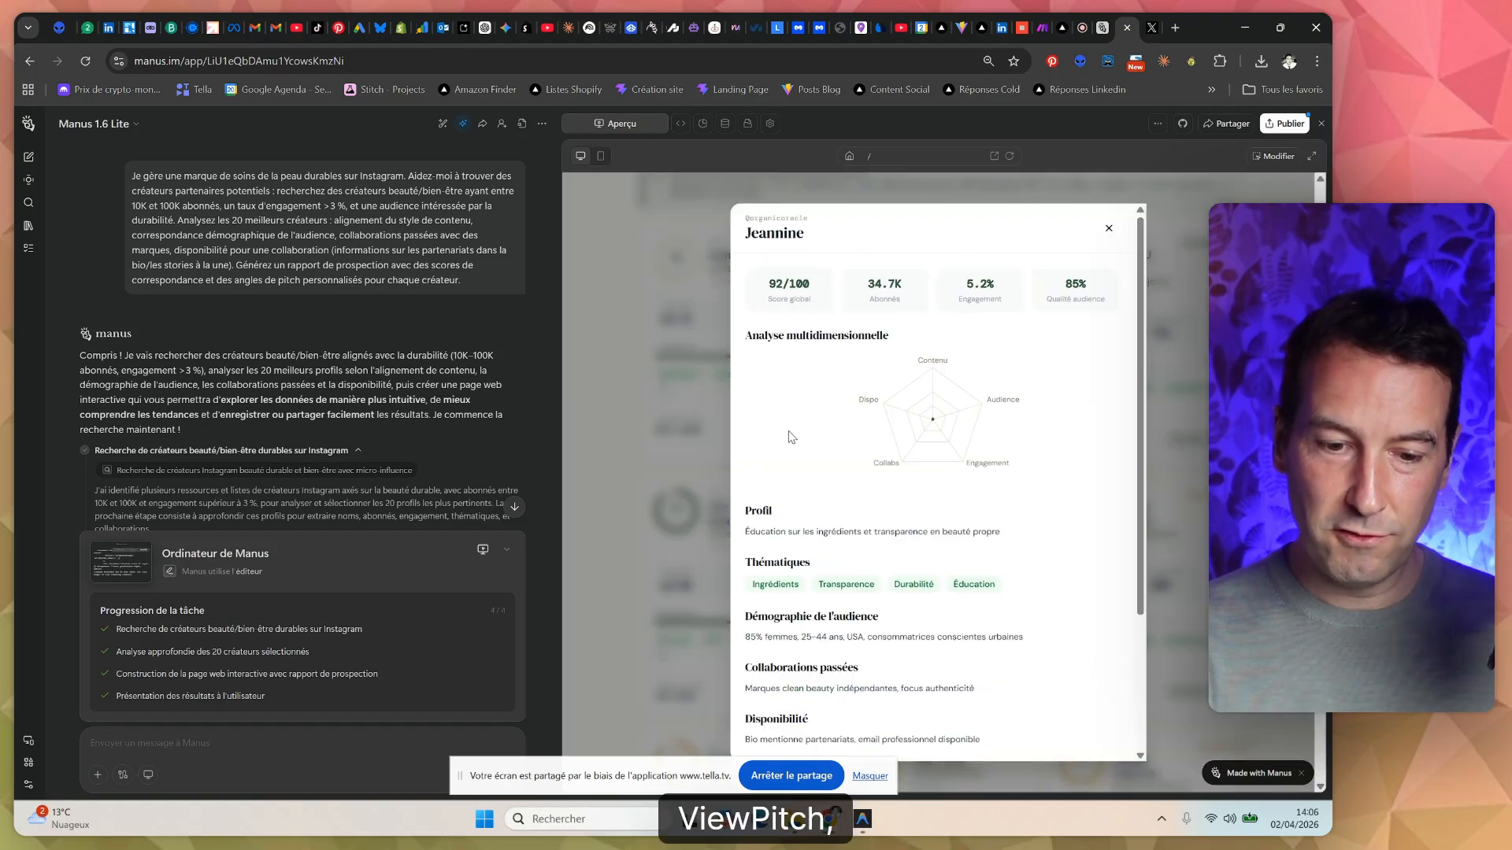
pyautogui.scroll(-3, 830, 448)
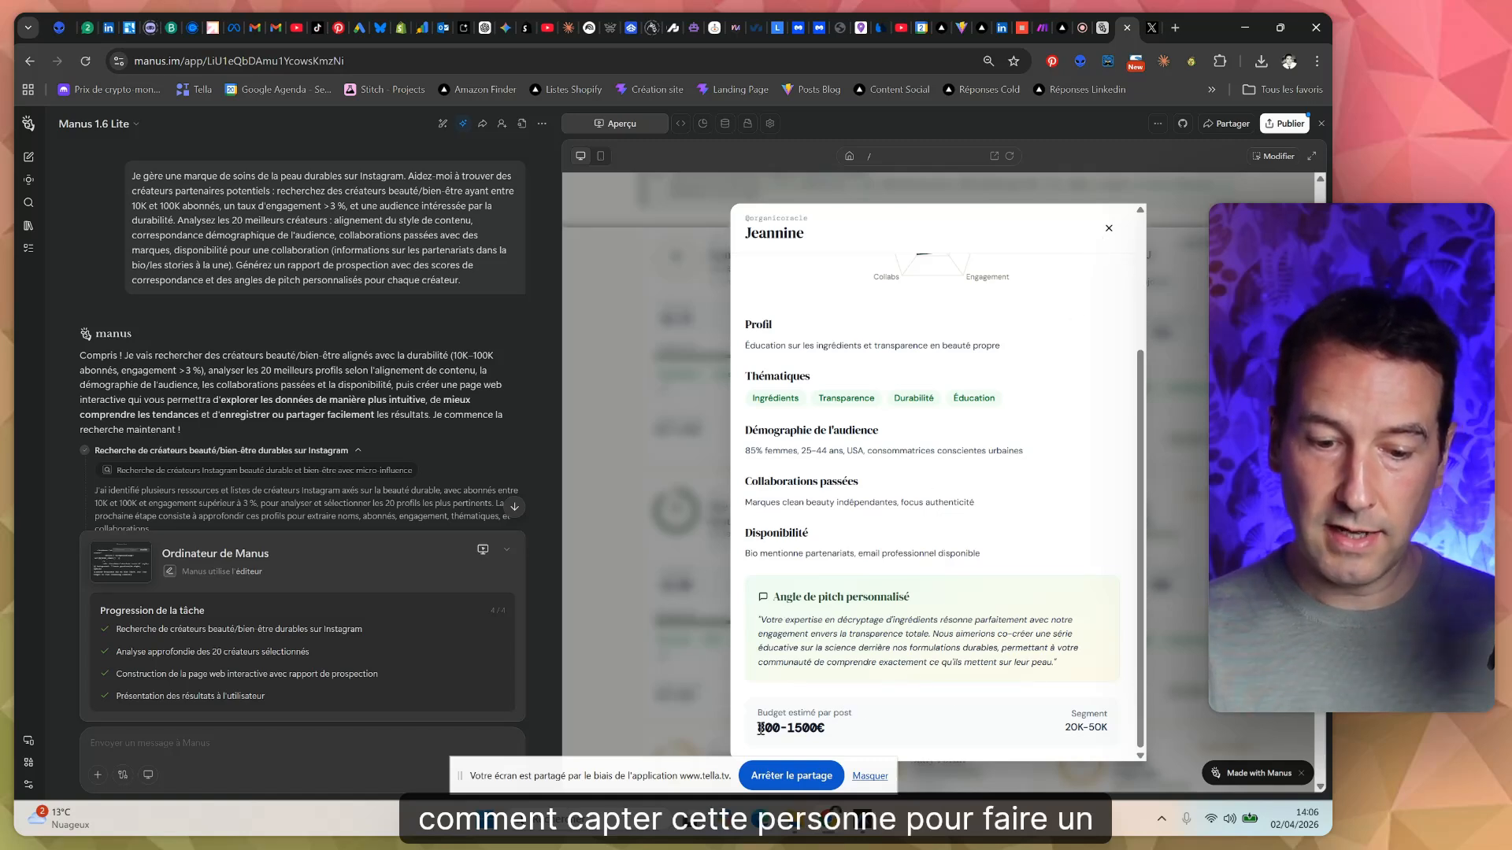
pyautogui.doubleClick(843, 715)
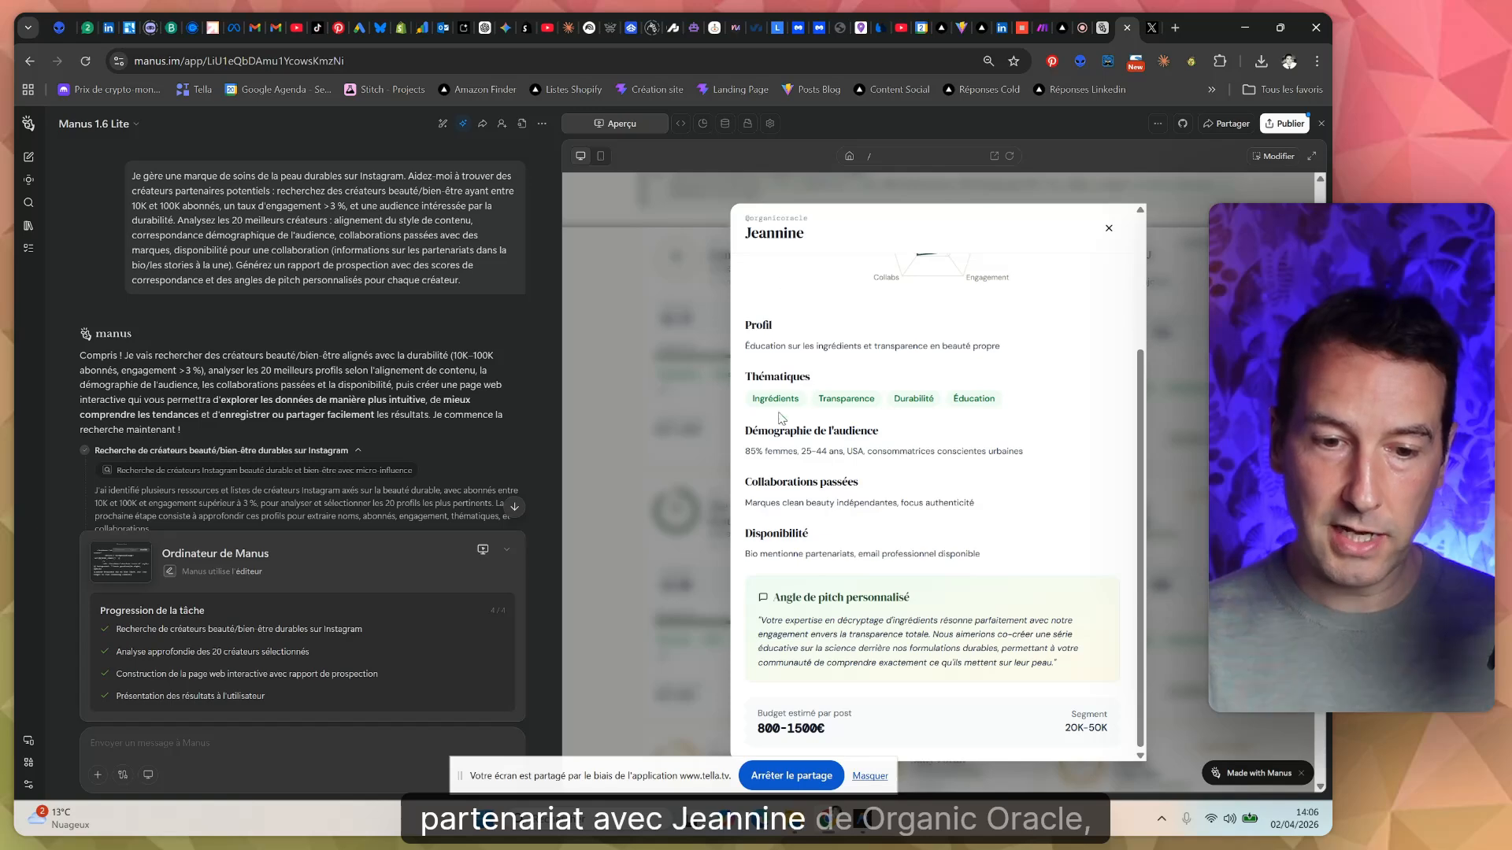
pyautogui.moveTo(743, 218); pyautogui.dragTo(794, 217)
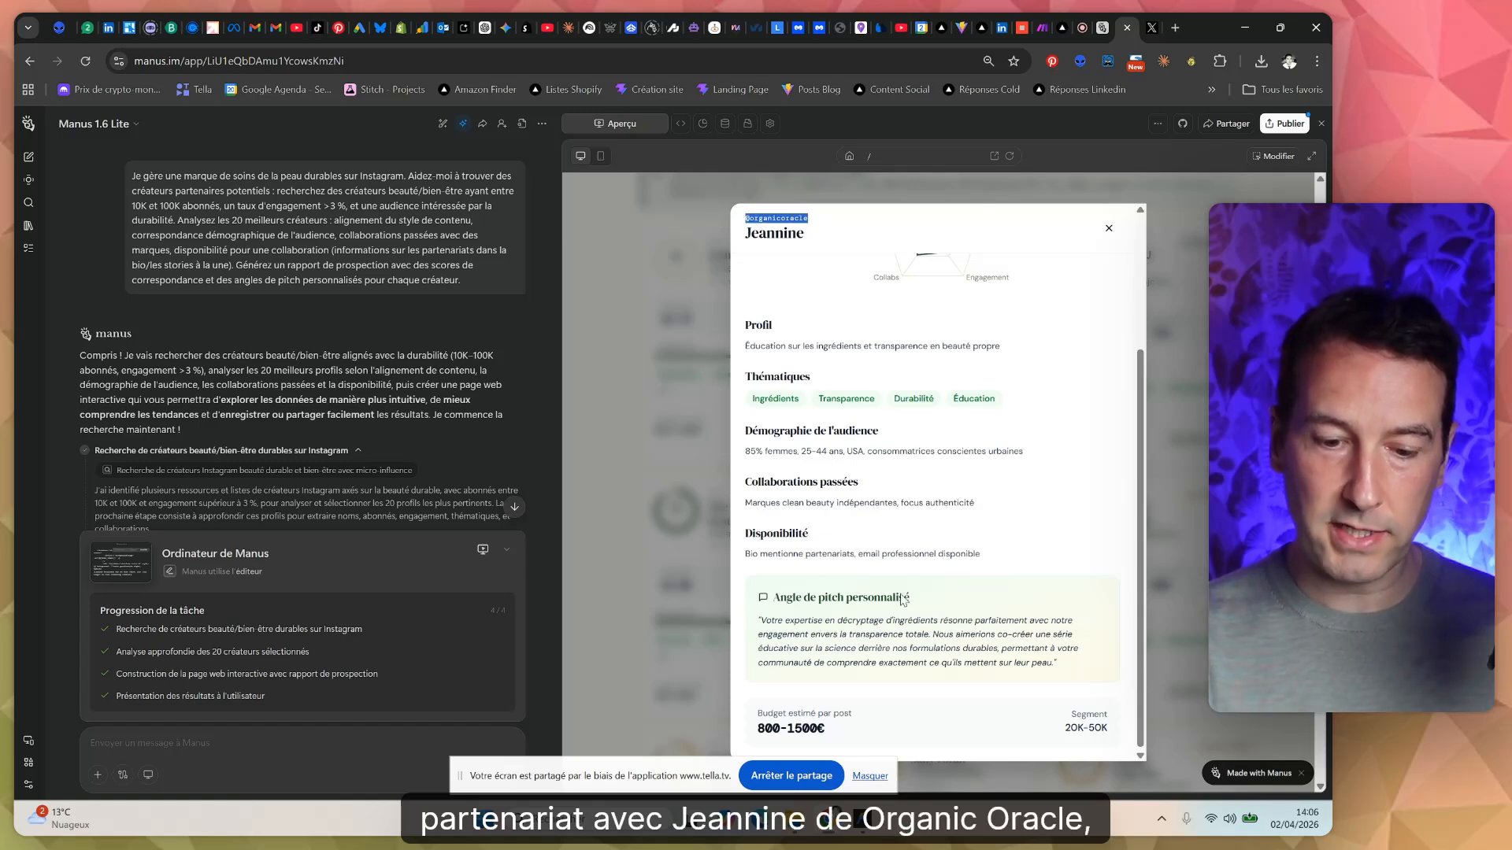
pyautogui.click(822, 729)
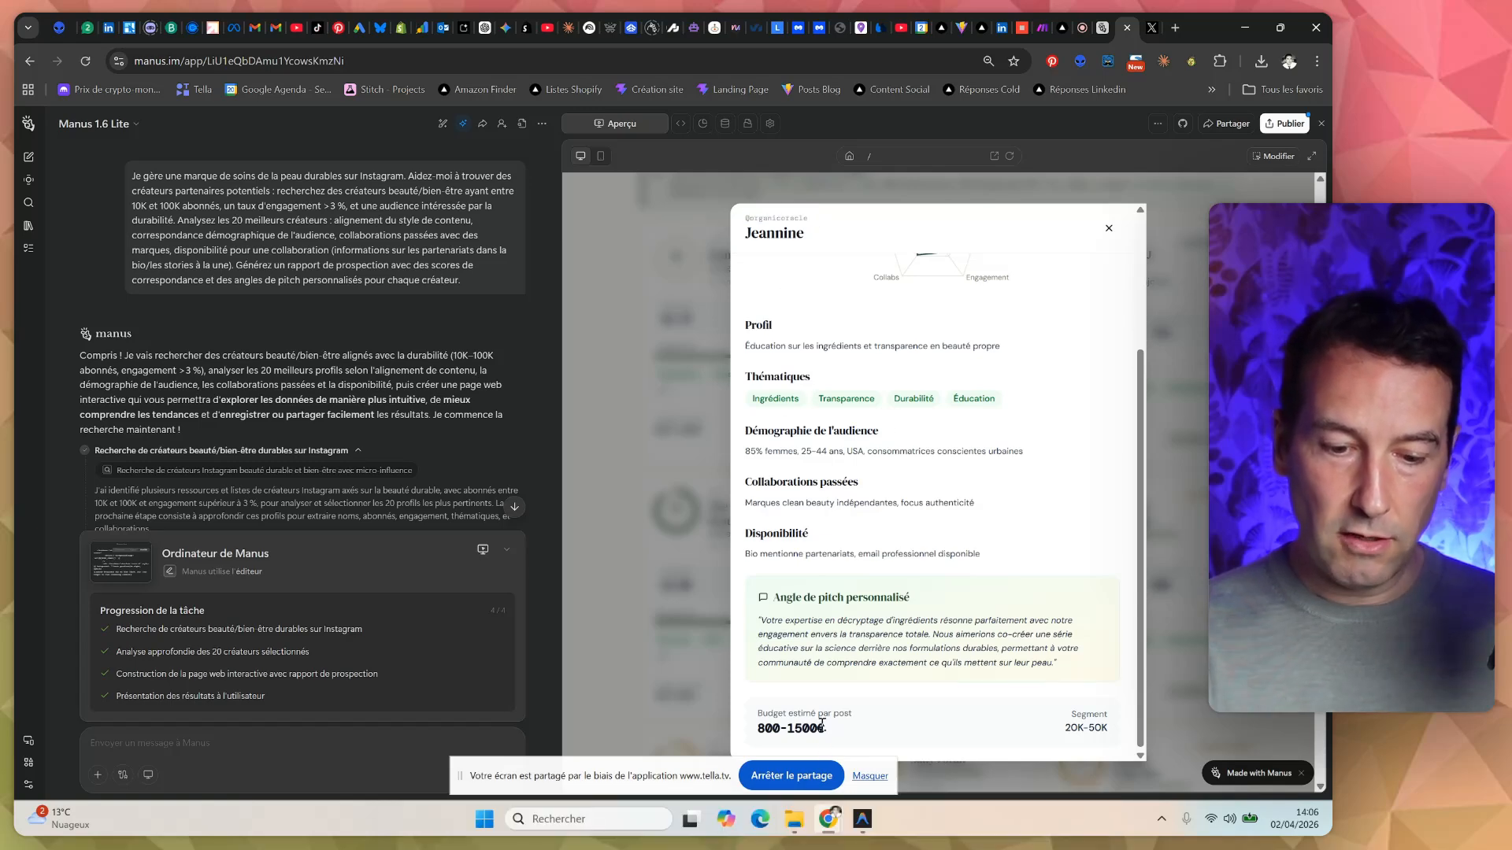
pyautogui.click(1206, 343)
# Open the fifth-ranked creator's details, check the personalised pitch and estimated budget, and close them.
pyautogui.scroll(-3, 858, 380)
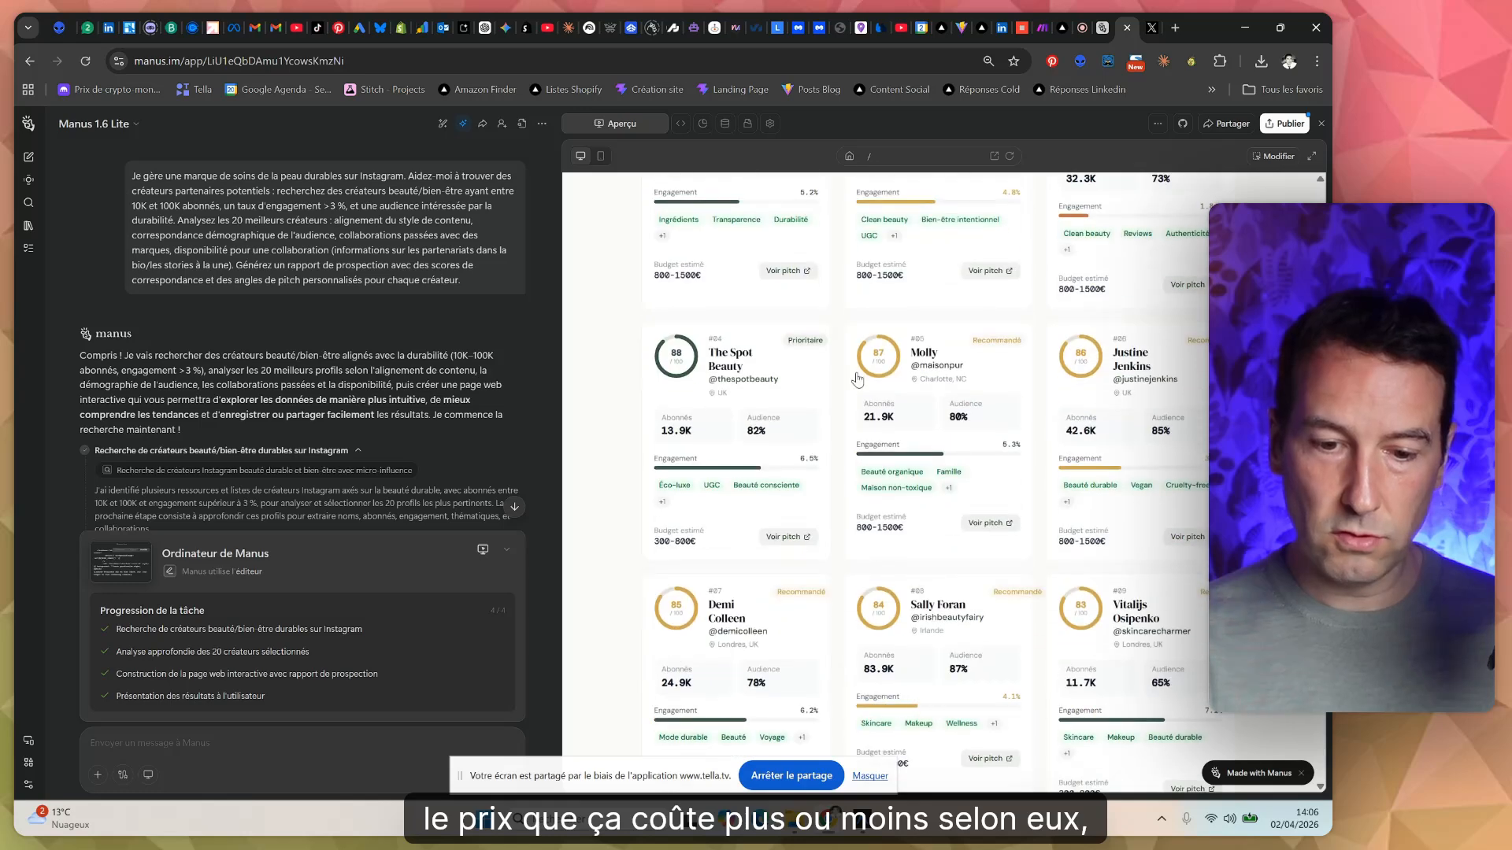
pyautogui.click(860, 379)
pyautogui.scroll(-3, 919, 633)
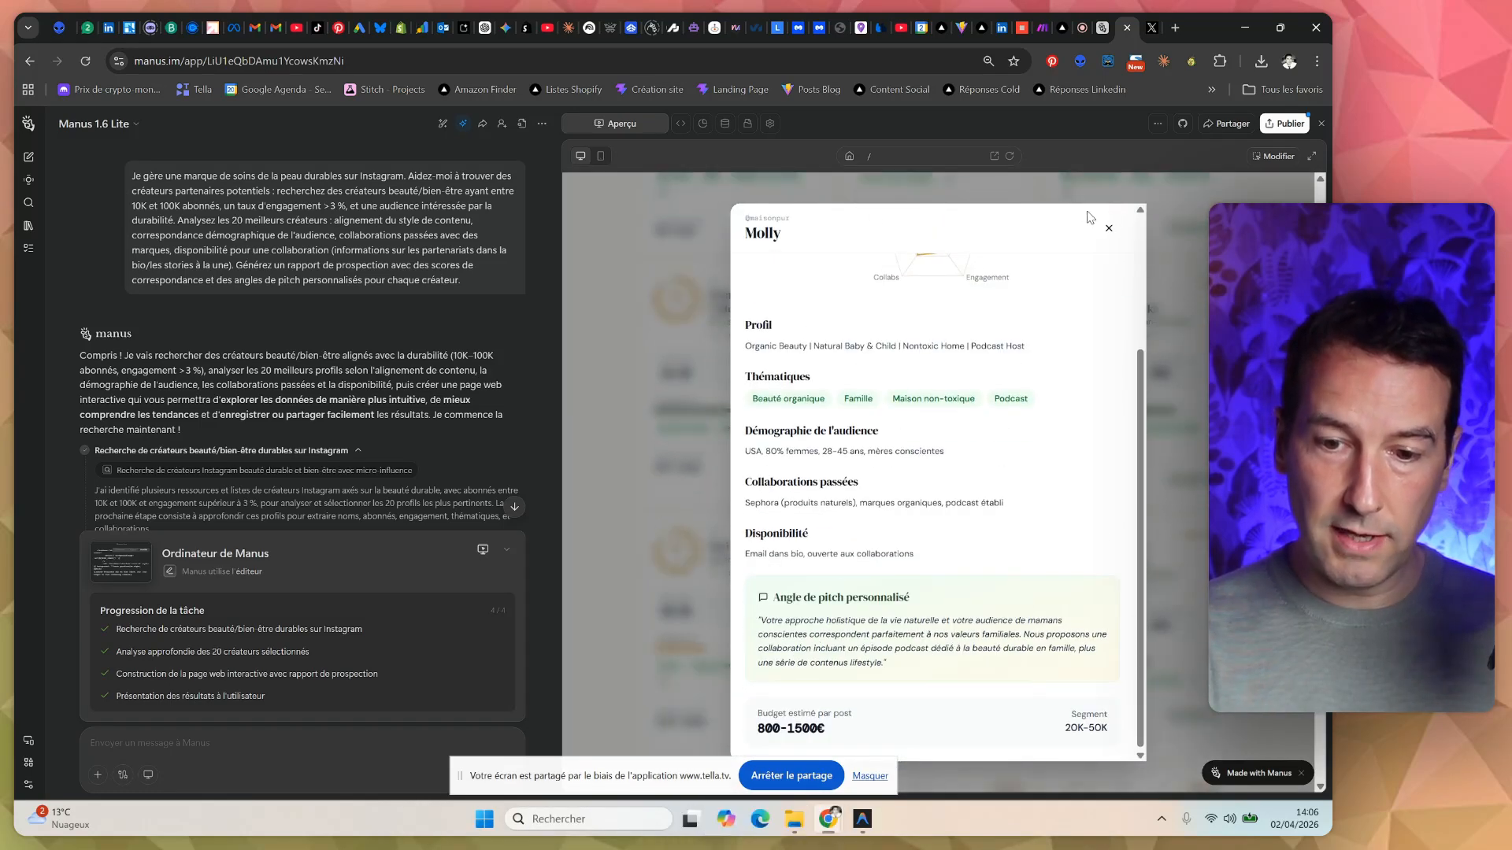
pyautogui.click(1187, 306)
# Browse the remaining creator cards down to the report's footer and return to the report header.
pyautogui.scroll(-3, 1038, 569)
pyautogui.scroll(-5, 1038, 568)
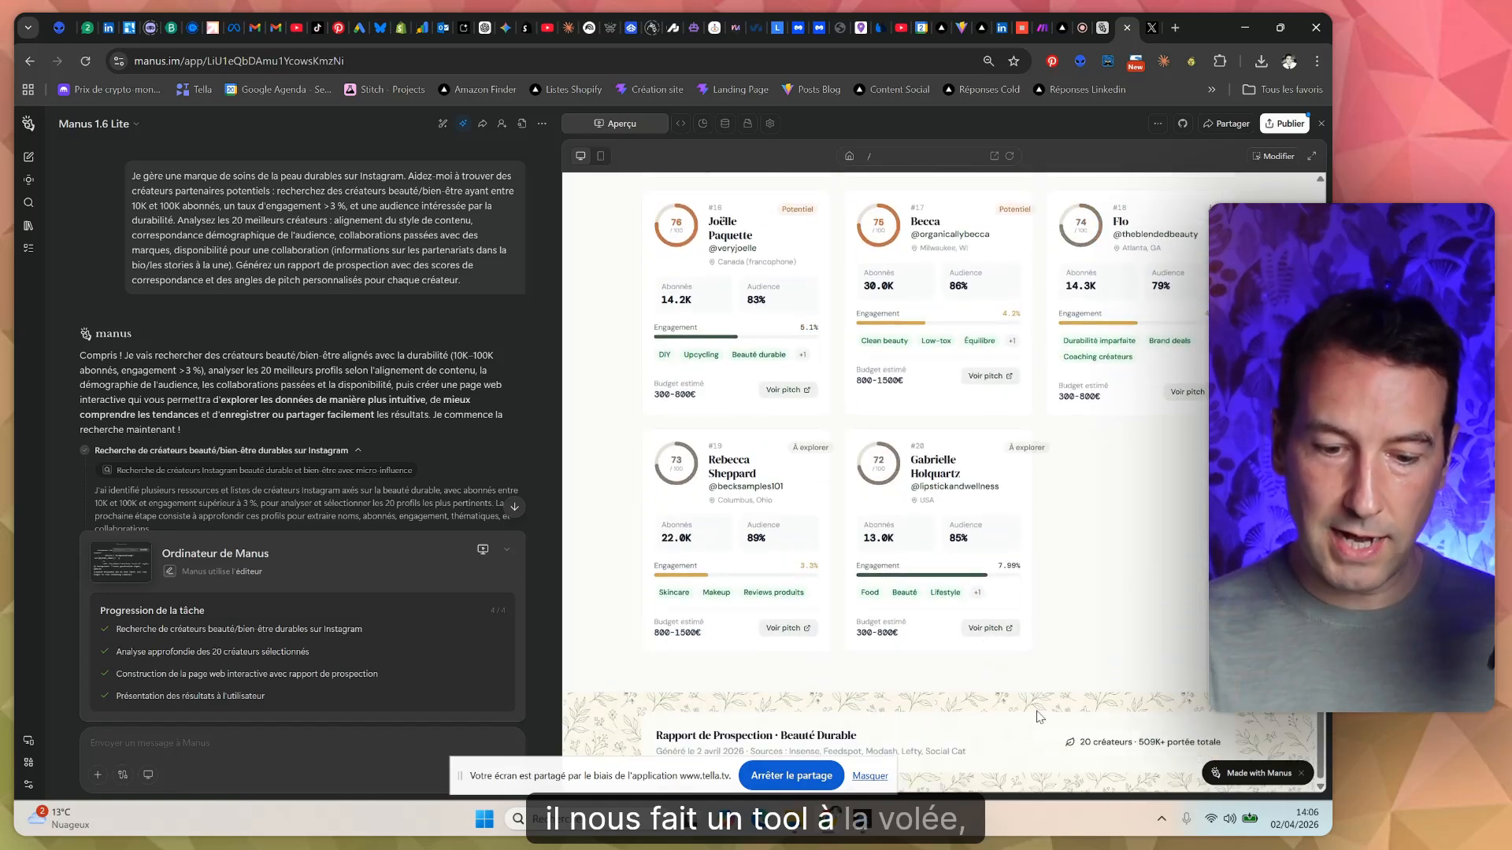
pyautogui.scroll(10, 1148, 361)
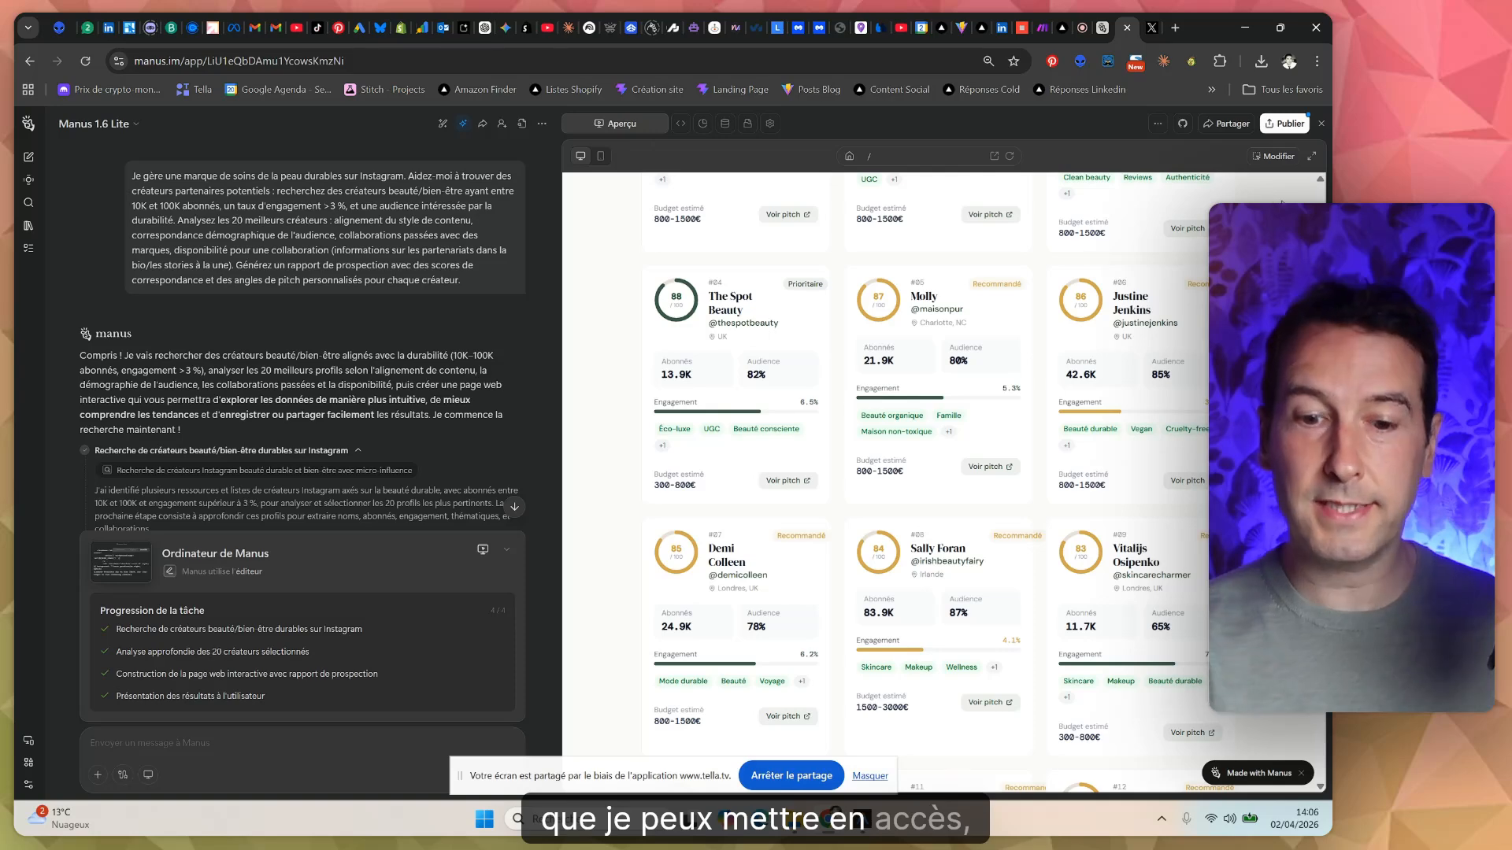
pyautogui.scroll(10, 815, 622)
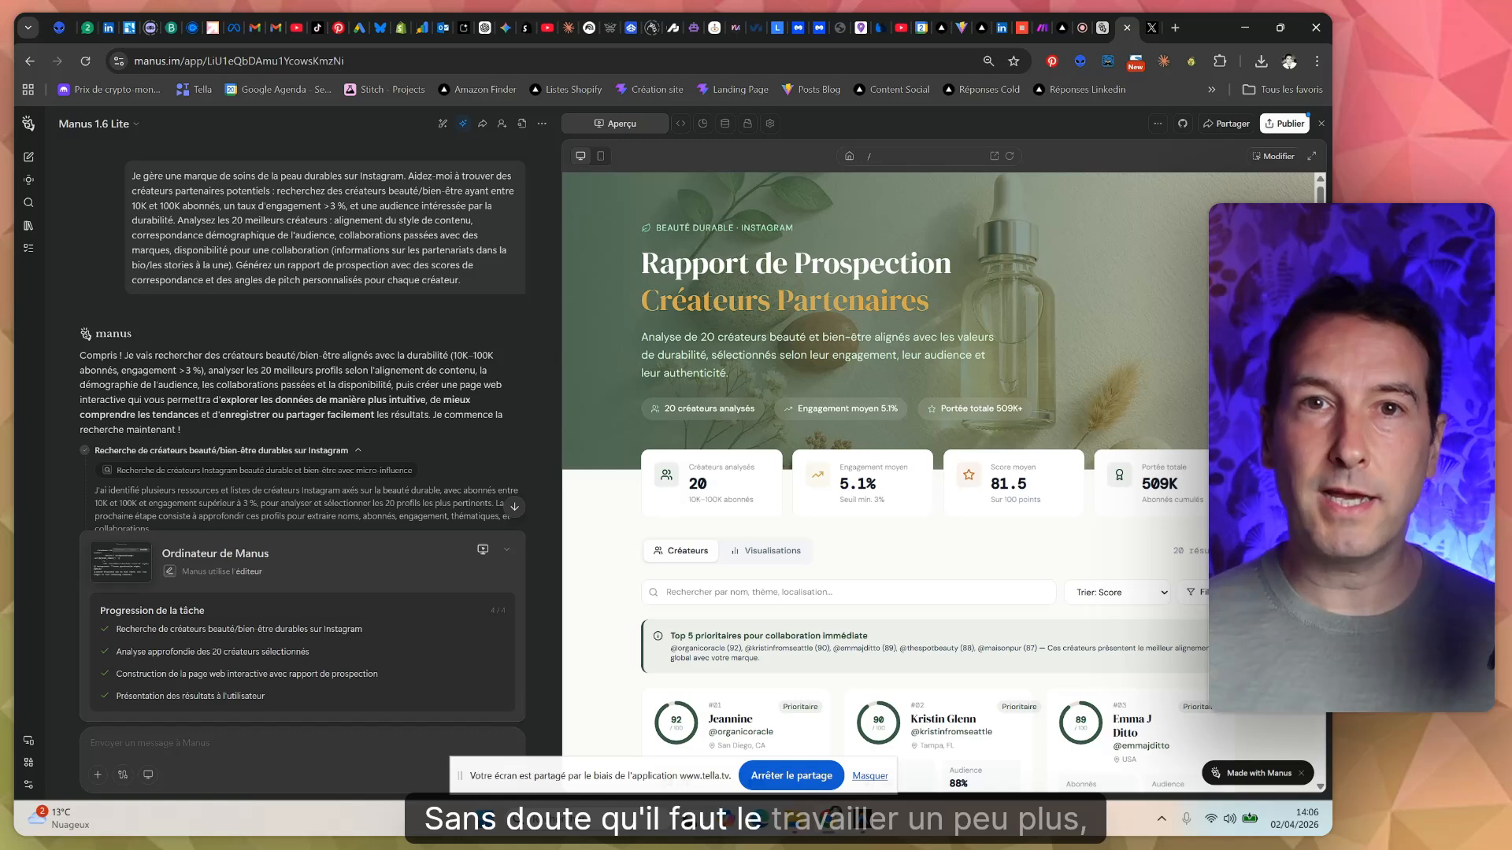
# Inspect the generated site's analytics dashboard, database and file storage sections in turn.
pyautogui.click(700, 123)
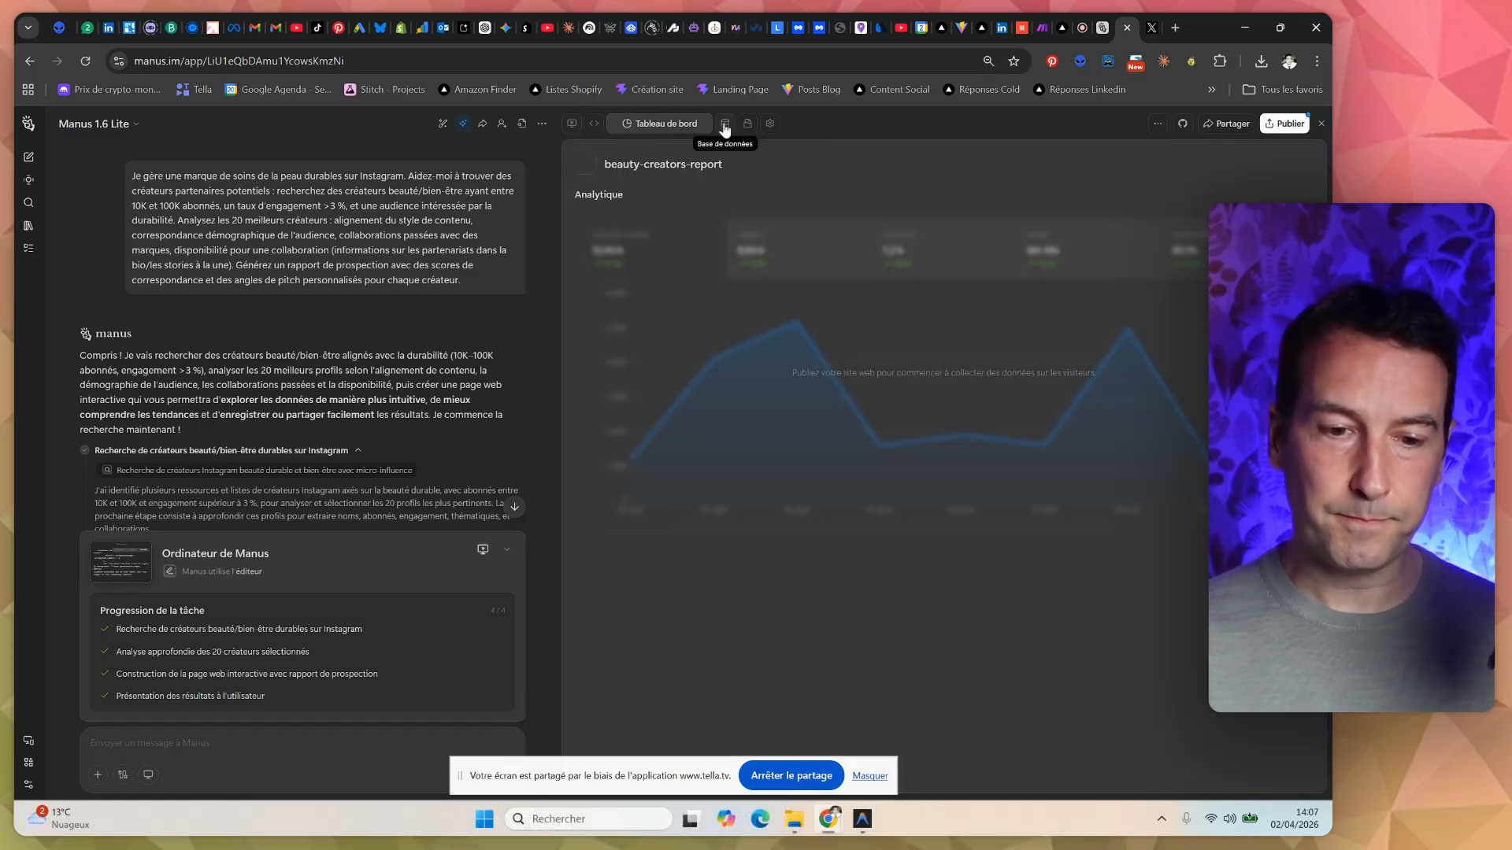
pyautogui.click(726, 124)
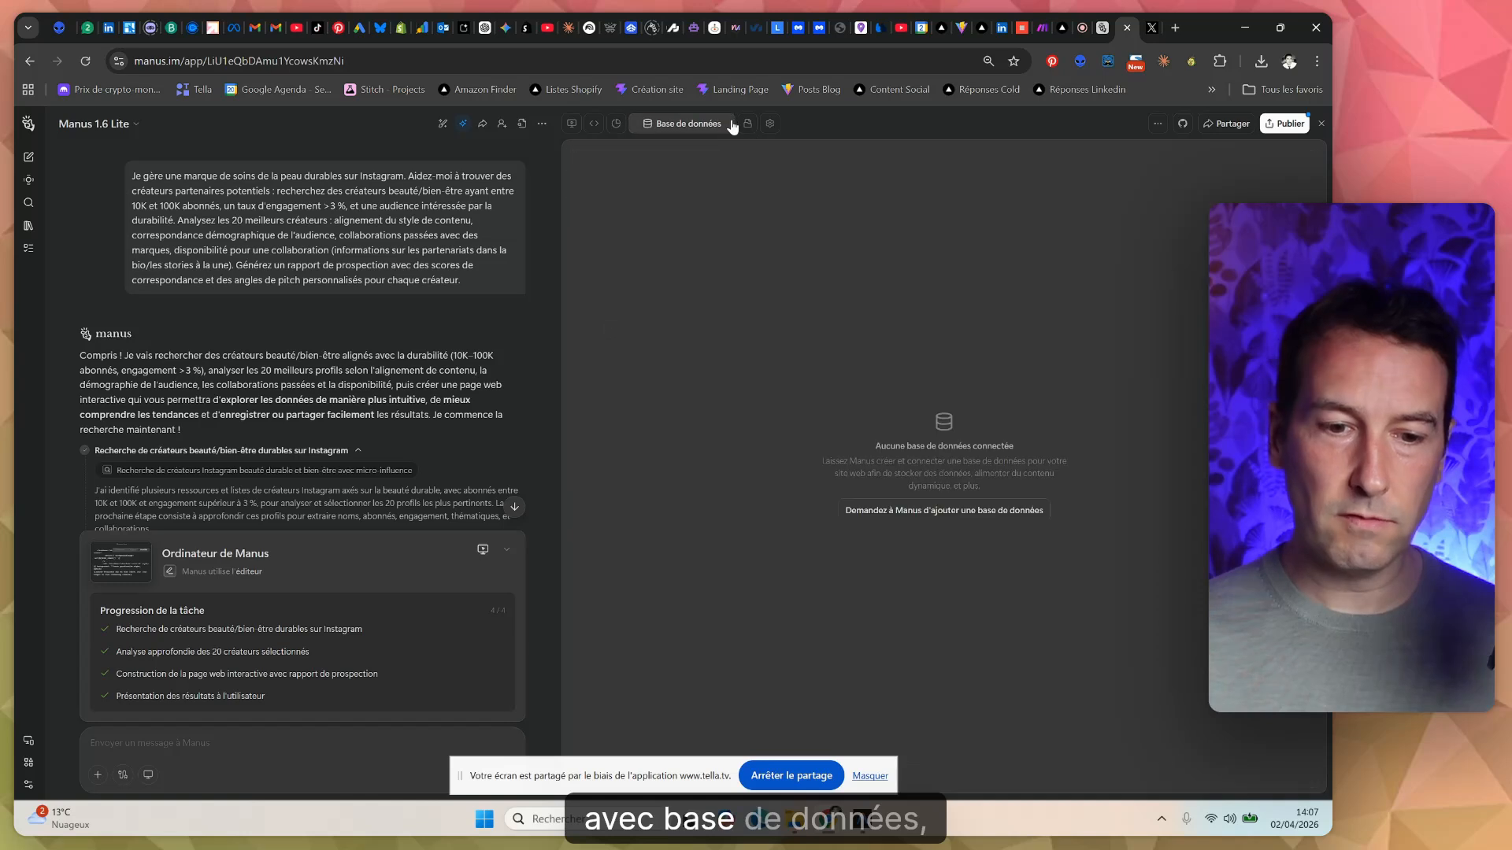
pyautogui.click(753, 122)
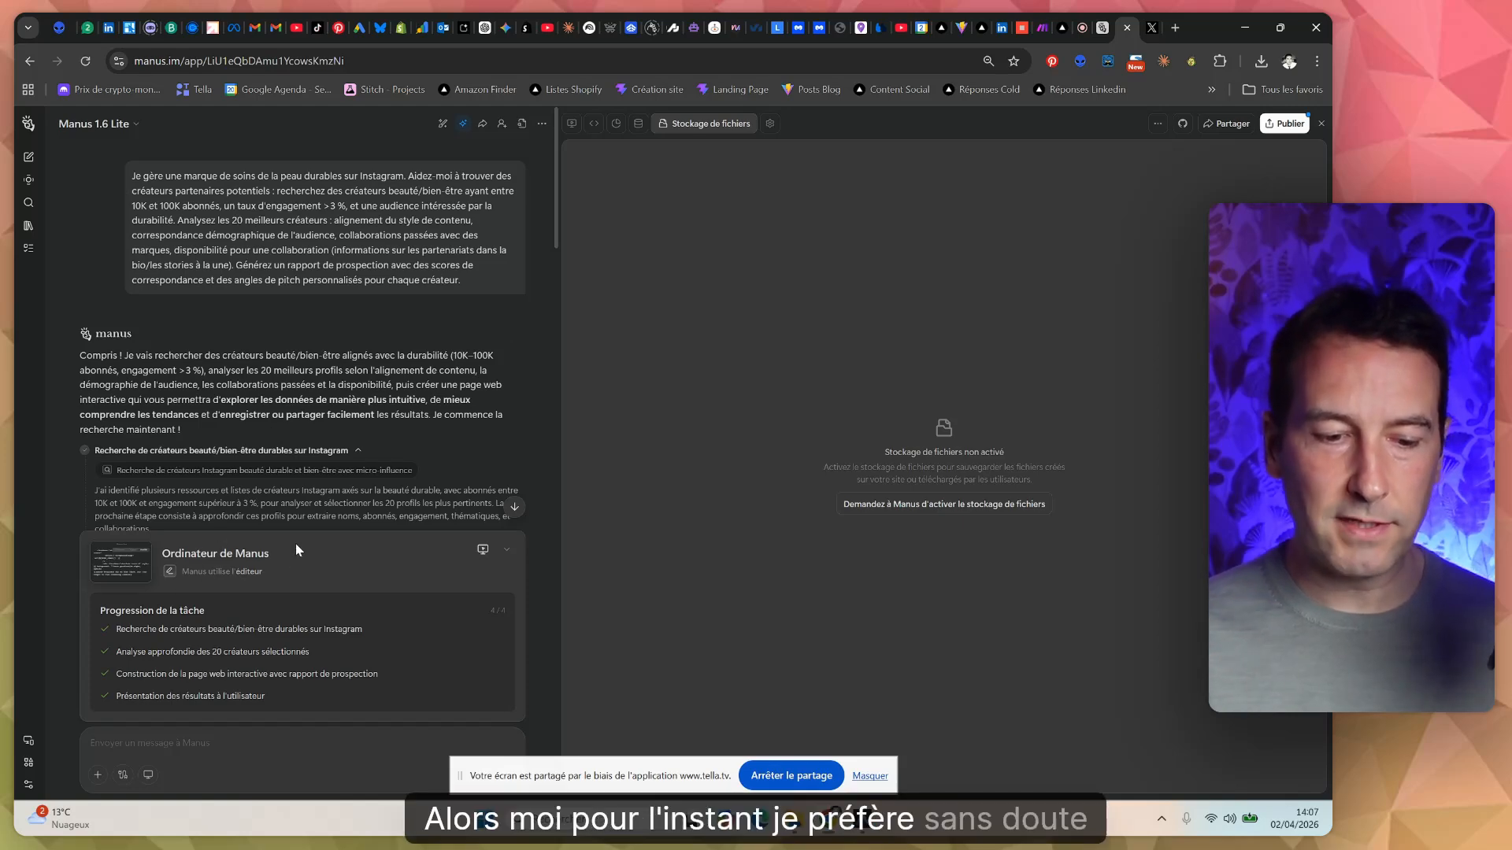
# Find the prospecting report card in the conversation and reopen the report's preview from it.
pyautogui.scroll(-15, 295, 543)
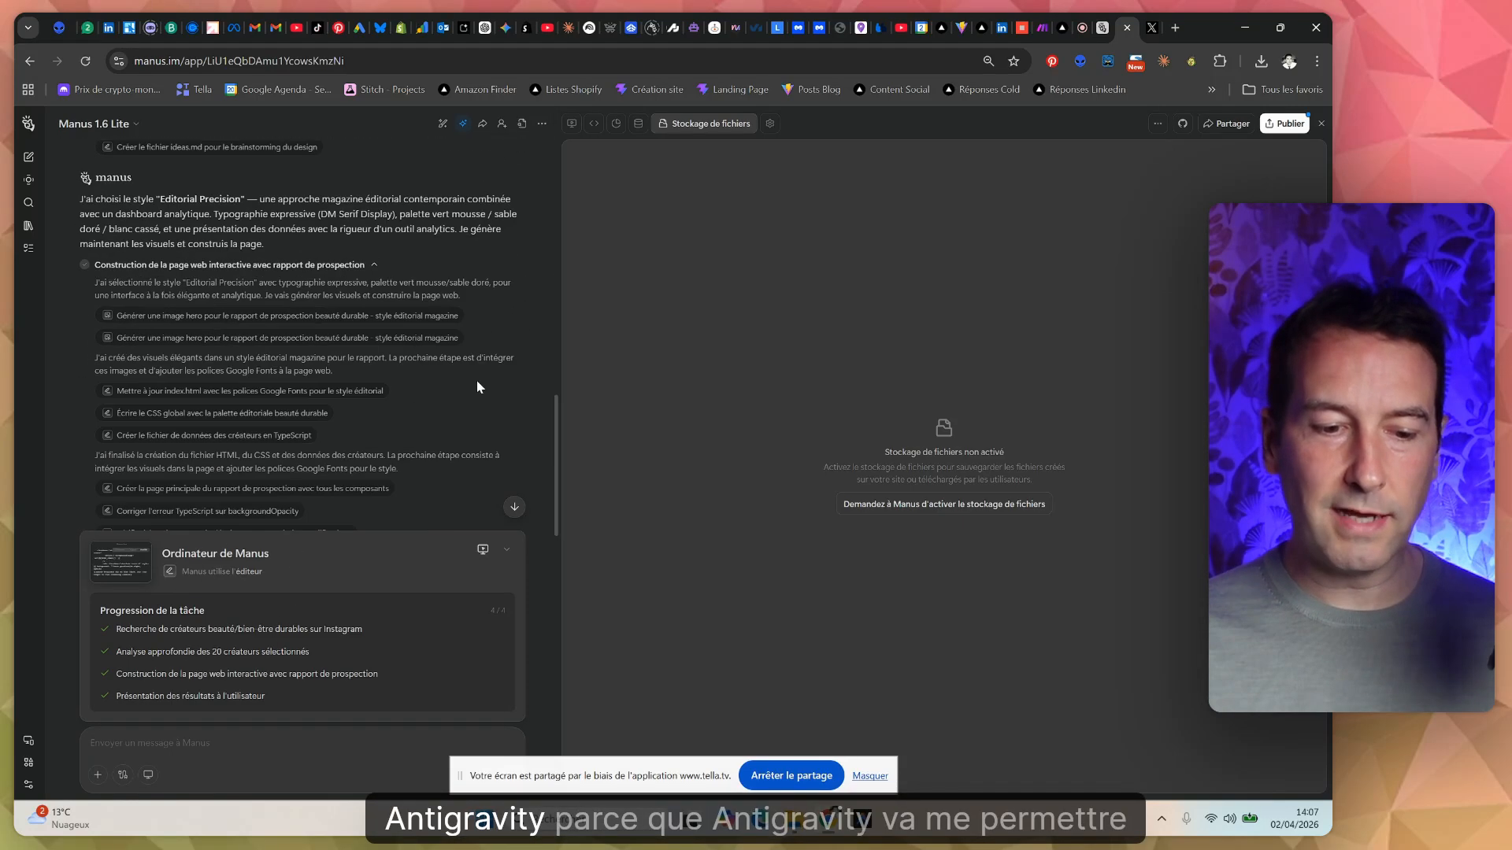
pyautogui.scroll(-10, 475, 380)
pyautogui.scroll(3, 303, 293)
pyautogui.click(303, 293)
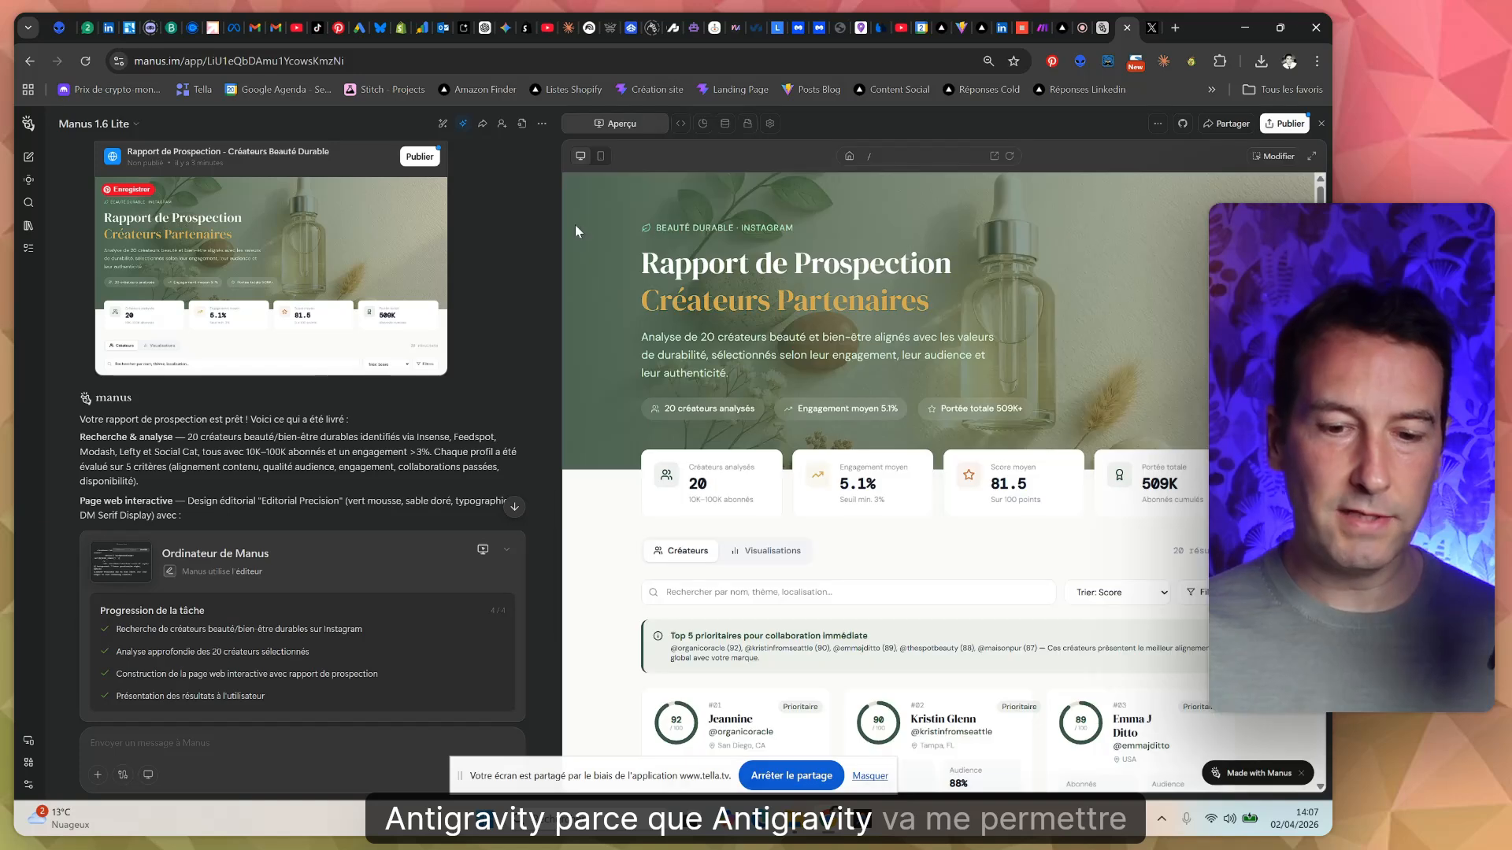